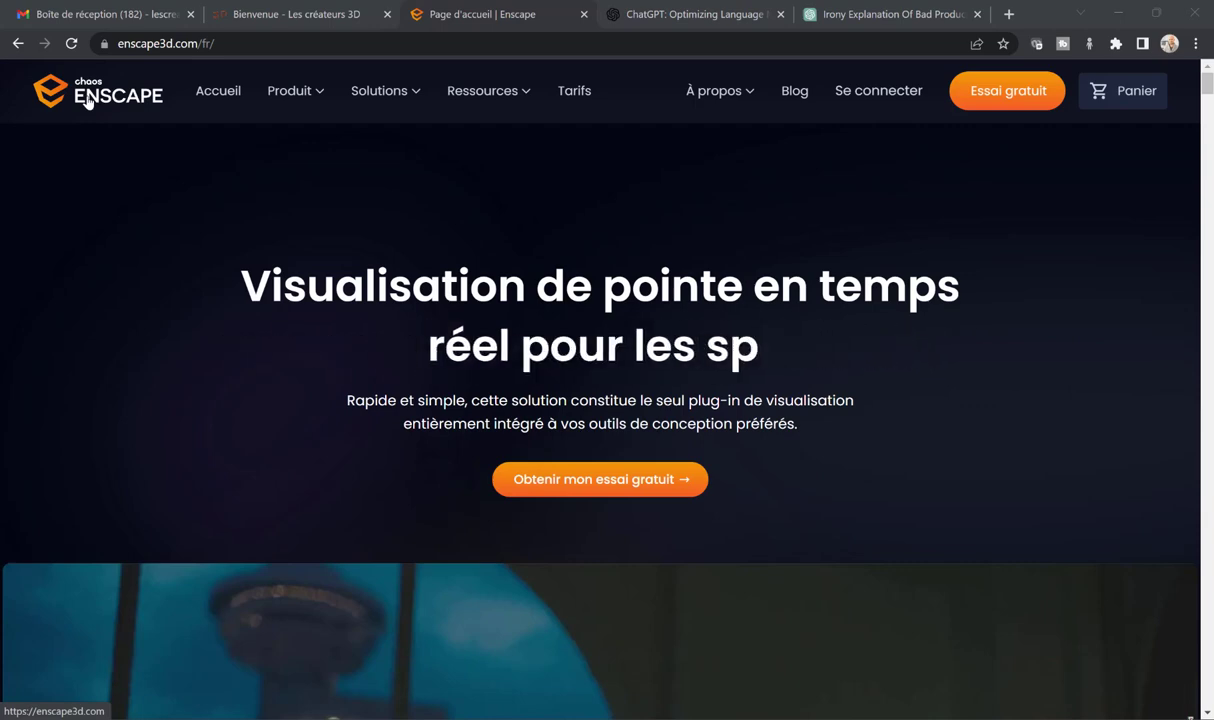
- Scroll through the Enscape home page, then return to the top to show the Produit features and compatibility list
{"action": "scroll", "coordinate": [706, 305], "scroll_direction": "down", "scroll_amount": 3}
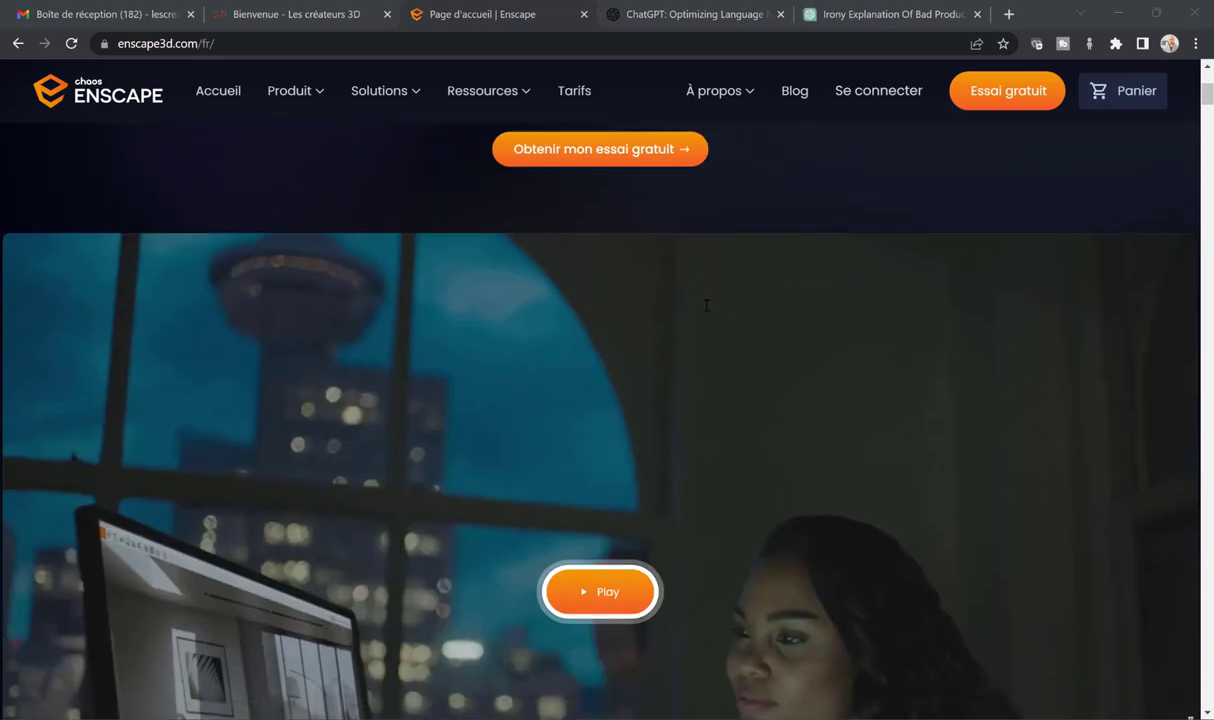
{"action": "scroll", "coordinate": [706, 305], "scroll_direction": "down", "scroll_amount": 4}
{"action": "scroll", "coordinate": [748, 306], "scroll_direction": "down", "scroll_amount": 4}
{"action": "scroll", "coordinate": [807, 314], "scroll_direction": "down", "scroll_amount": 2}
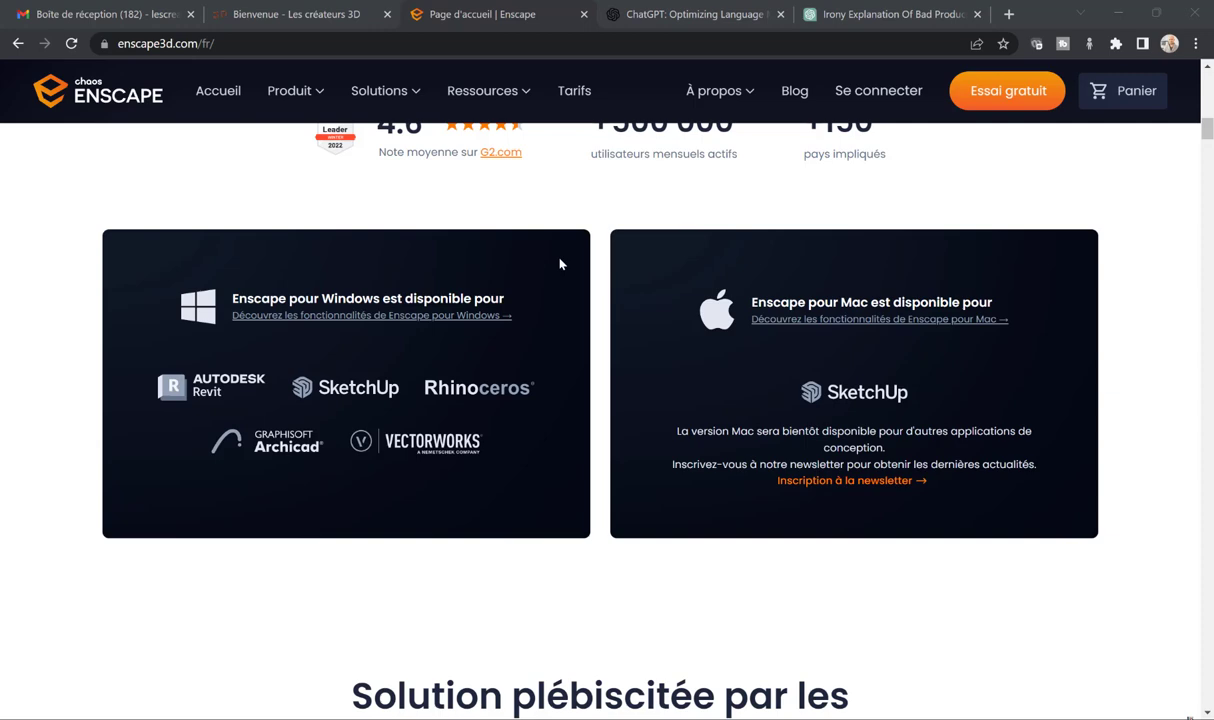
{"action": "scroll", "coordinate": [550, 311], "scroll_direction": "down", "scroll_amount": 2}
{"action": "scroll", "coordinate": [550, 311], "scroll_direction": "down", "scroll_amount": 3}
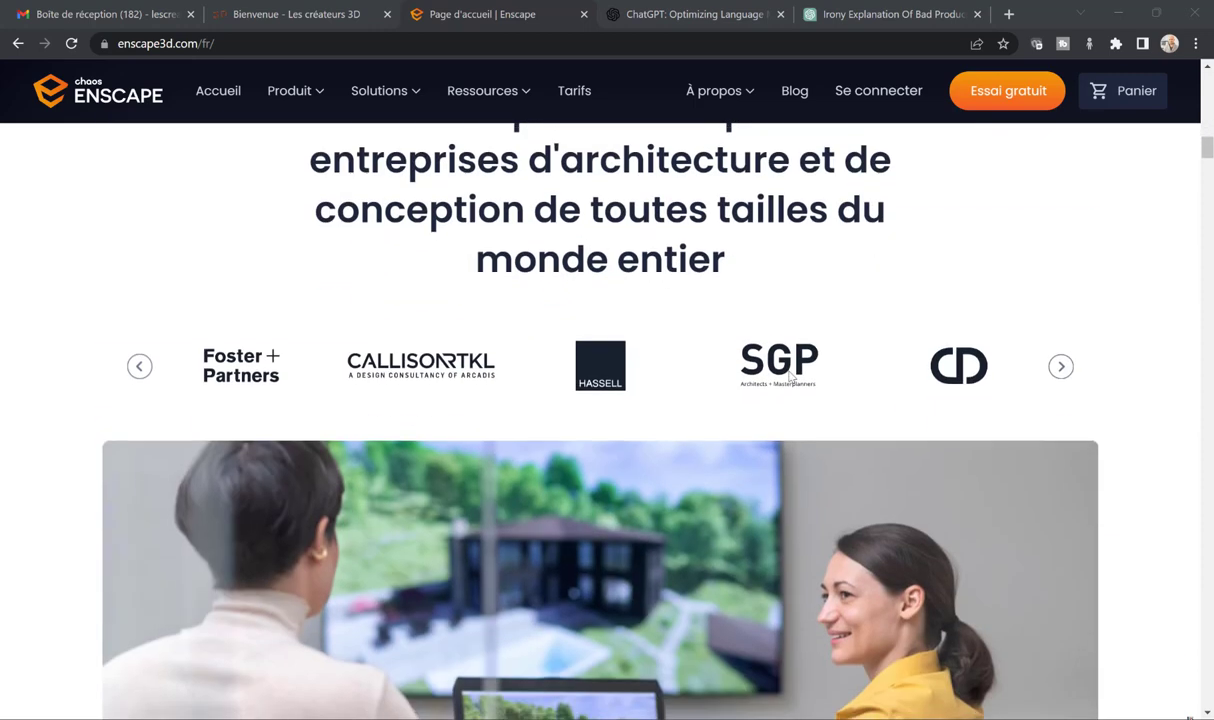
{"action": "scroll", "coordinate": [1086, 390], "scroll_direction": "down", "scroll_amount": 5}
{"action": "mouse_move", "coordinate": [1207, 176]}
{"action": "left_mouse_down"}
{"action": "mouse_move", "coordinate": [1207, 252]}
{"action": "mouse_move", "coordinate": [1207, 225]}
{"action": "left_mouse_up"}
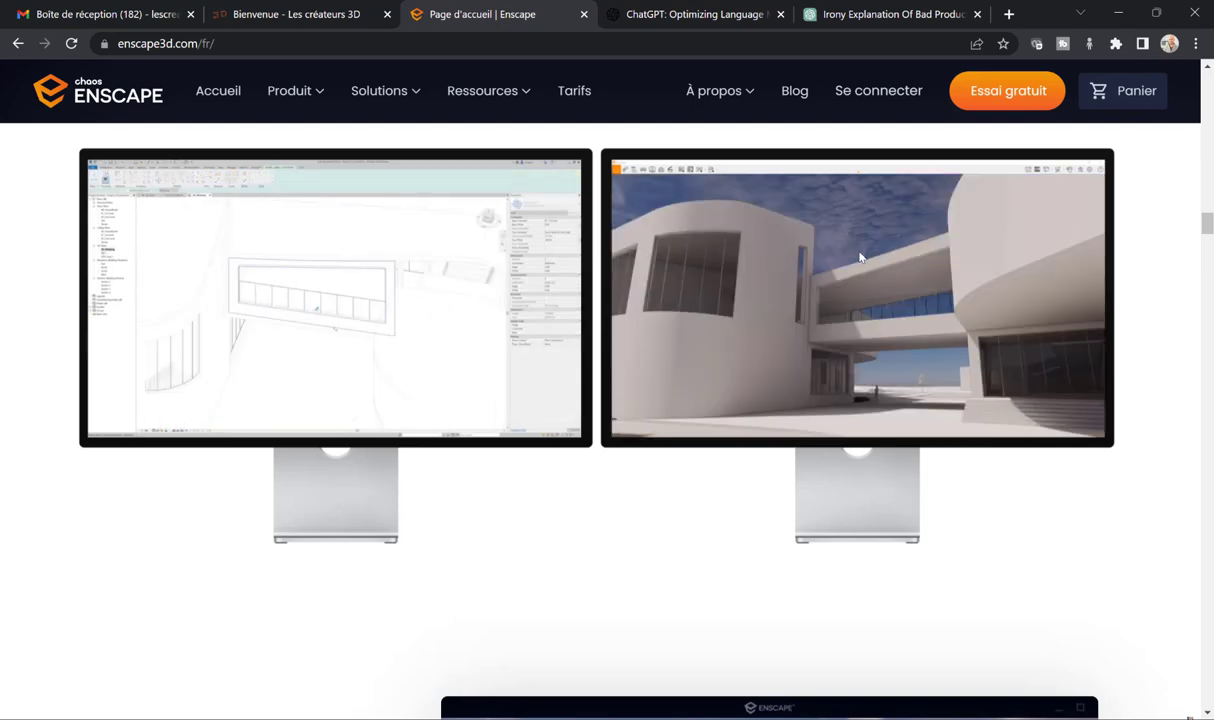
{"action": "scroll", "coordinate": [686, 542], "scroll_direction": "down", "scroll_amount": 2}
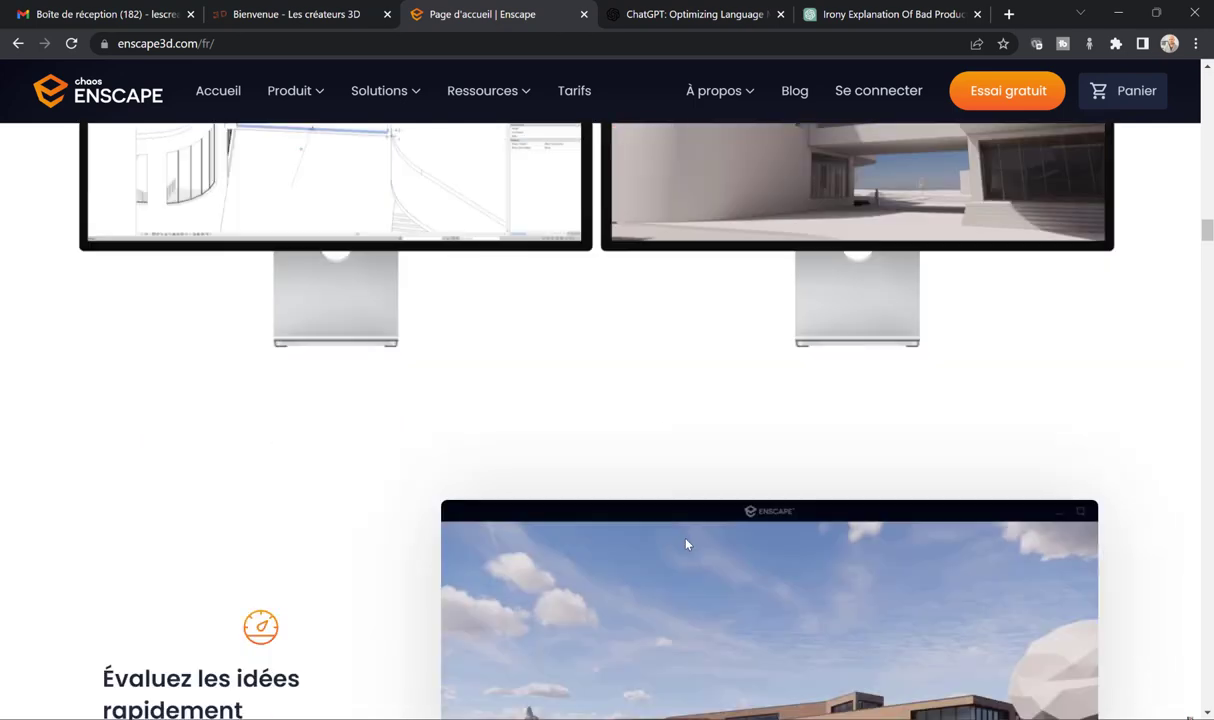
{"action": "scroll", "coordinate": [686, 542], "scroll_direction": "down", "scroll_amount": 4}
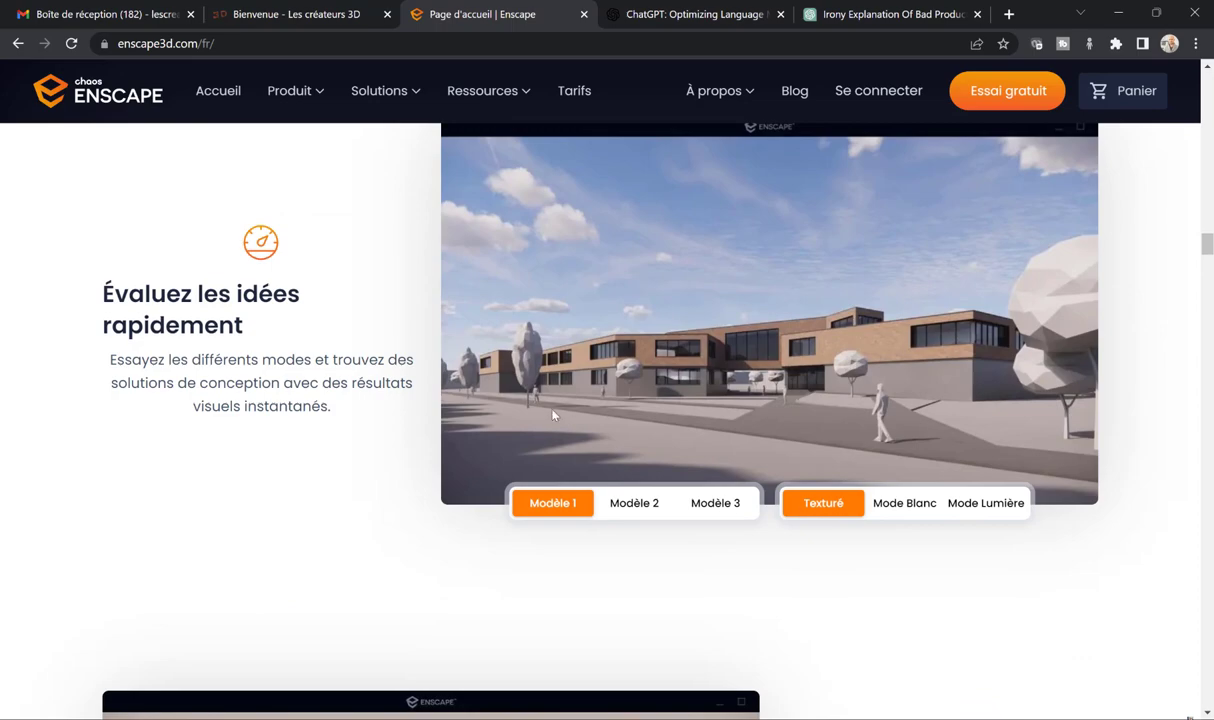
{"action": "scroll", "coordinate": [907, 486], "scroll_direction": "down", "scroll_amount": 5}
{"action": "scroll", "coordinate": [686, 360], "scroll_direction": "up", "scroll_amount": 15}
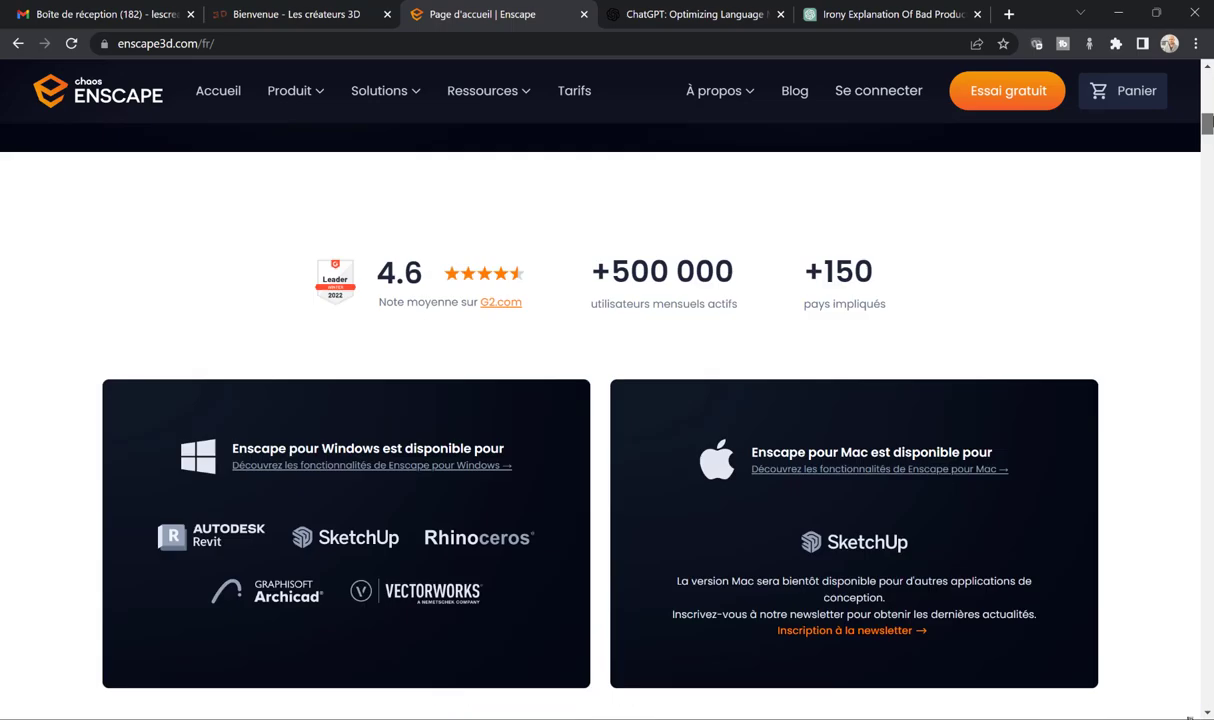
{"action": "mouse_move", "coordinate": [295, 91]}
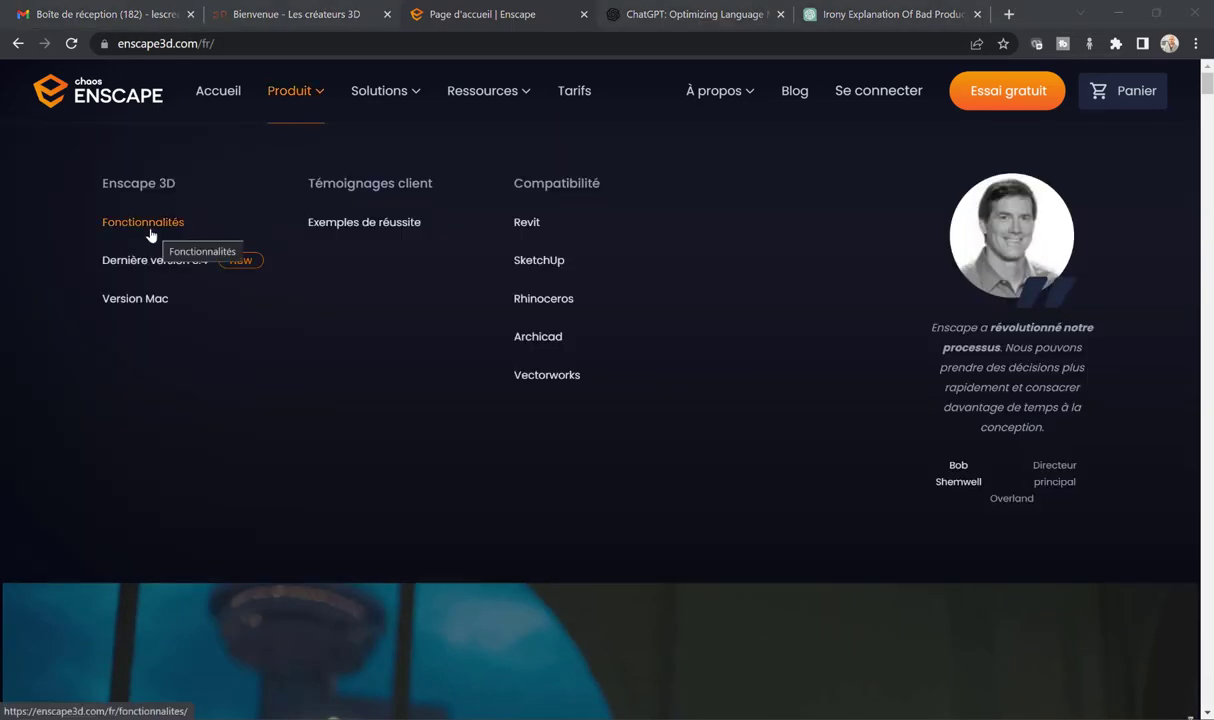
- Open Fonctionnalités and read past Visite en temps réel and Réalité virtuelle to Flux de travail
{"action": "left_click", "coordinate": [146, 222]}
{"action": "scroll", "coordinate": [862, 420], "scroll_direction": "down", "scroll_amount": 3}
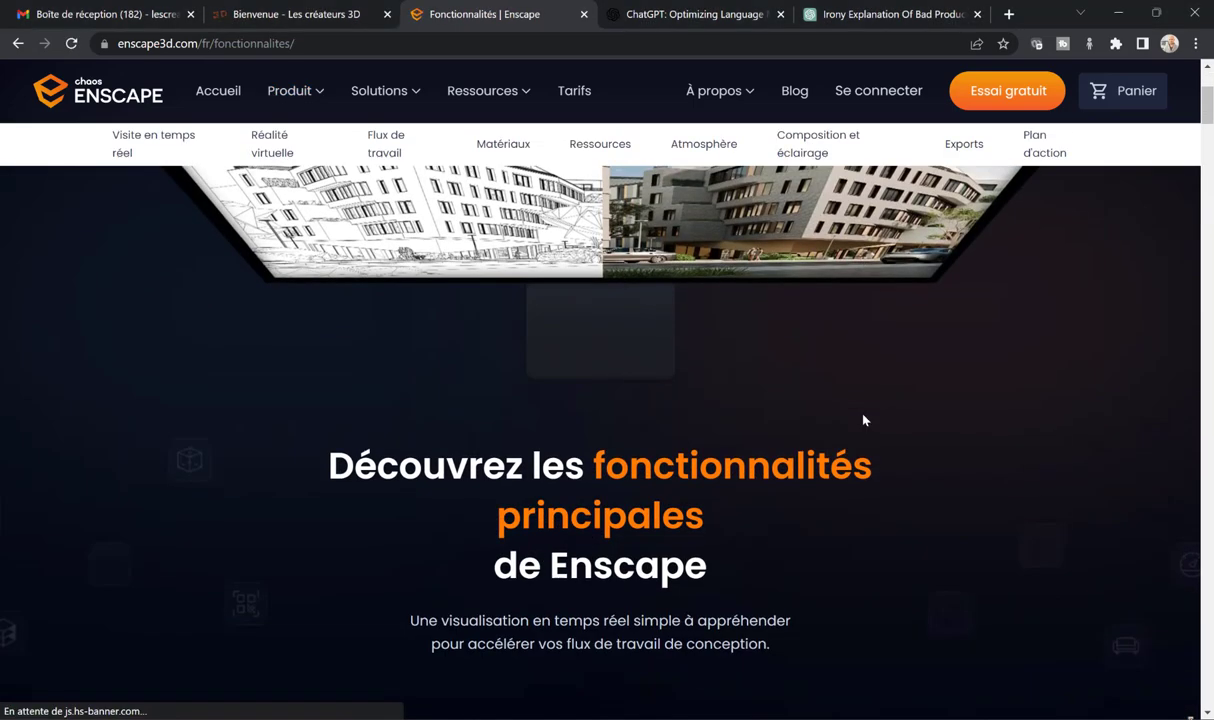
{"action": "scroll", "coordinate": [862, 420], "scroll_direction": "down", "scroll_amount": 2}
{"action": "scroll", "coordinate": [862, 420], "scroll_direction": "down", "scroll_amount": 2}
{"action": "scroll", "coordinate": [862, 420], "scroll_direction": "down", "scroll_amount": 1}
{"action": "scroll", "coordinate": [862, 420], "scroll_direction": "down", "scroll_amount": 2}
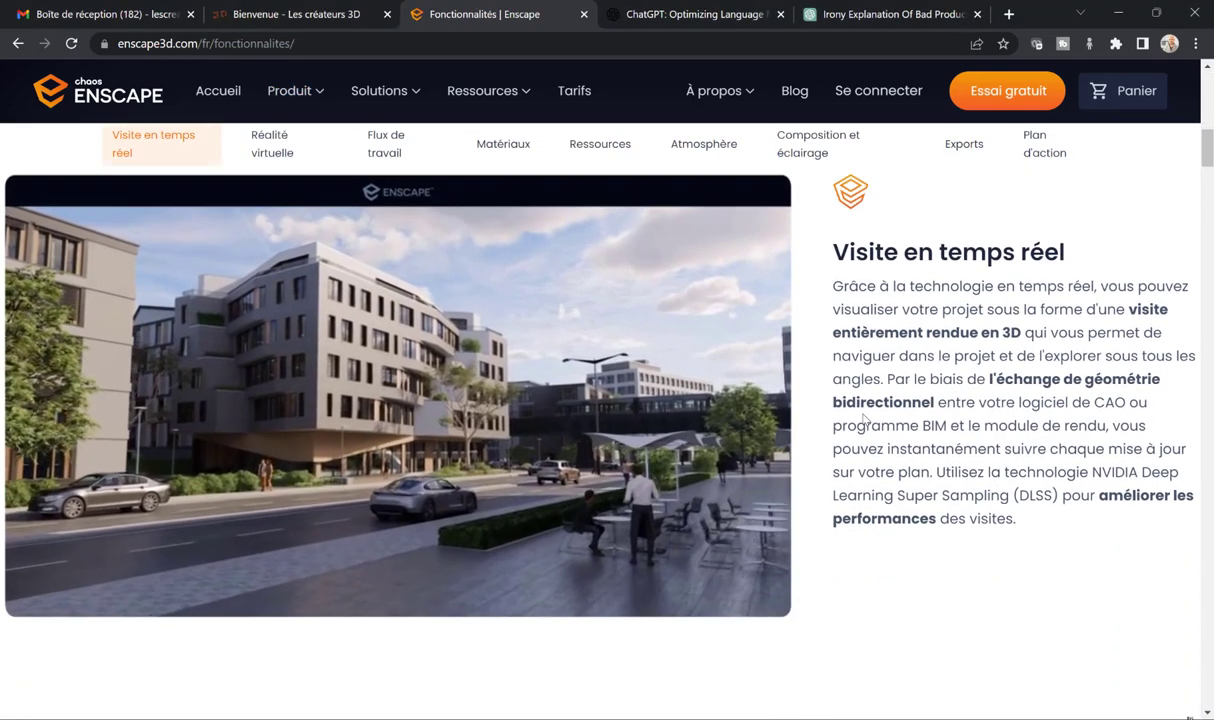
{"action": "scroll", "coordinate": [944, 388], "scroll_direction": "down", "scroll_amount": 1}
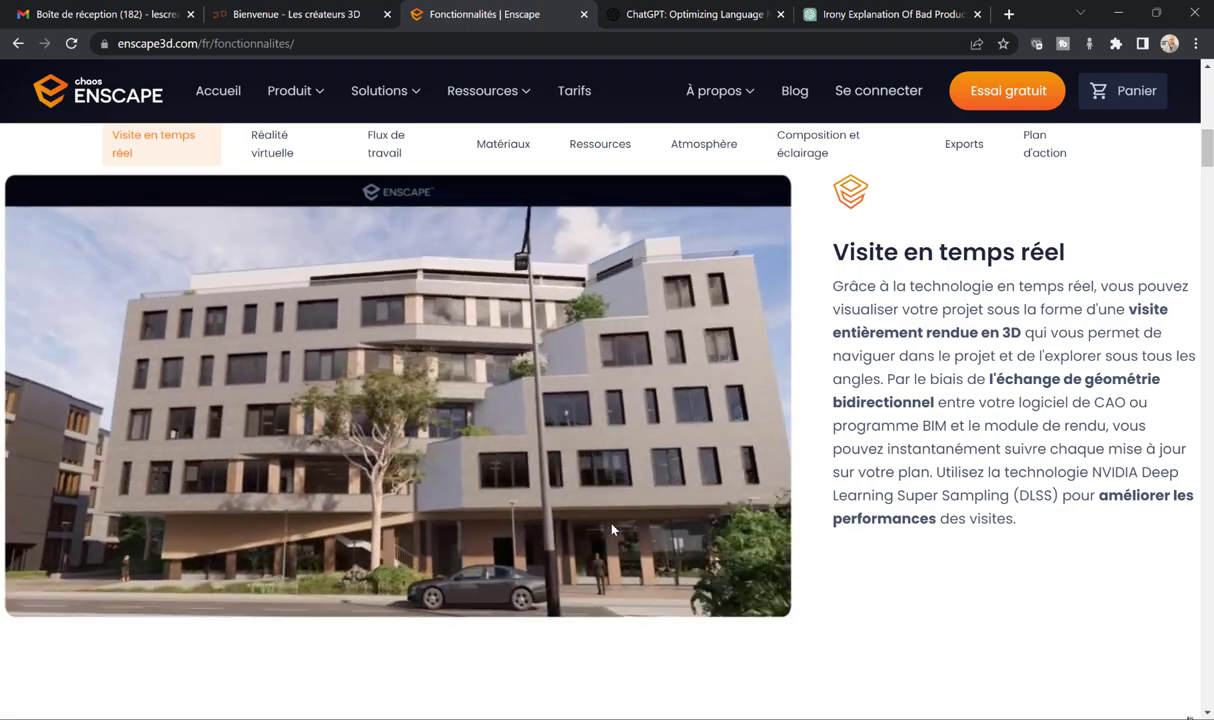
{"action": "scroll", "coordinate": [703, 413], "scroll_direction": "down", "scroll_amount": 5}
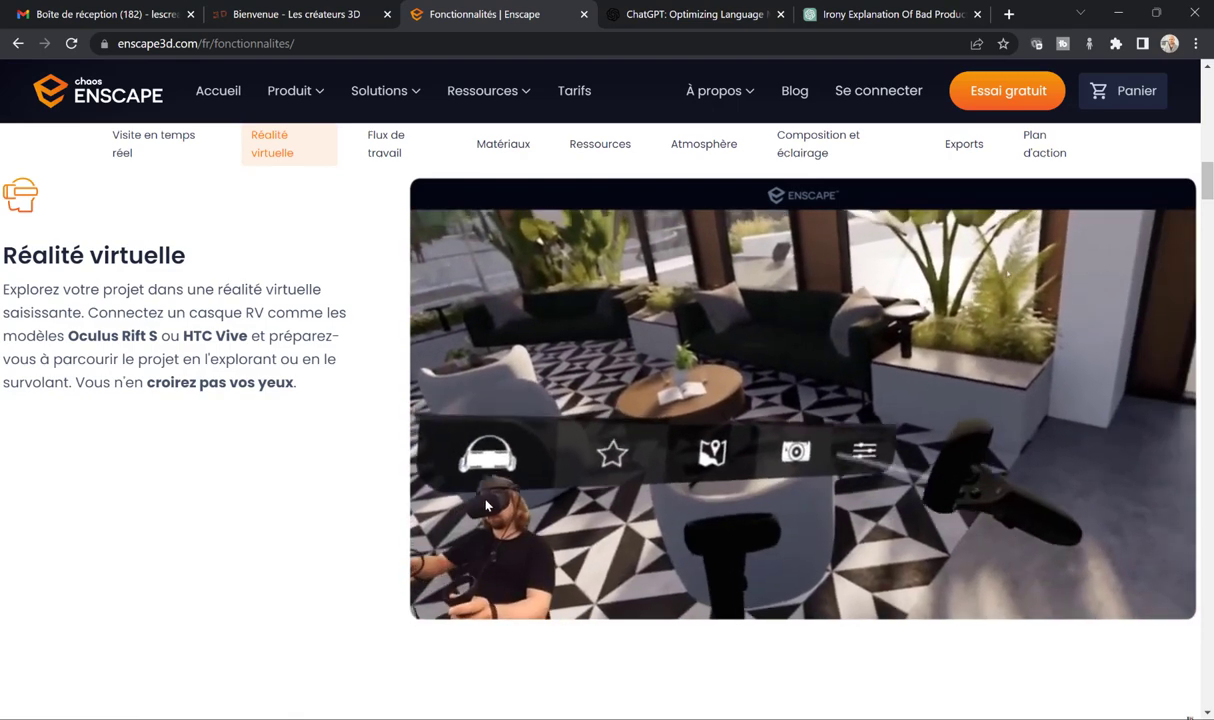
{"action": "scroll", "coordinate": [680, 400], "scroll_direction": "down", "scroll_amount": 5}
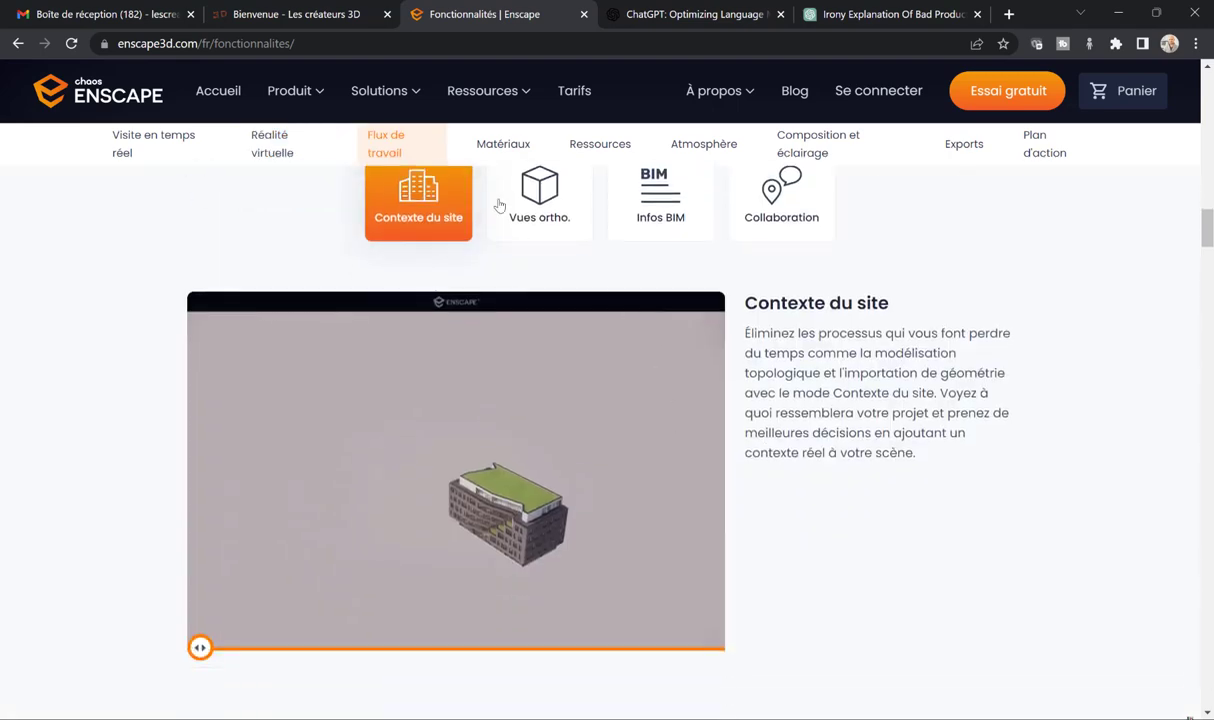
- View the Vues ortho., Infos BIM and Collaboration features, then continue down to Bibliothèque de matériaux
{"action": "left_click", "coordinate": [512, 203]}
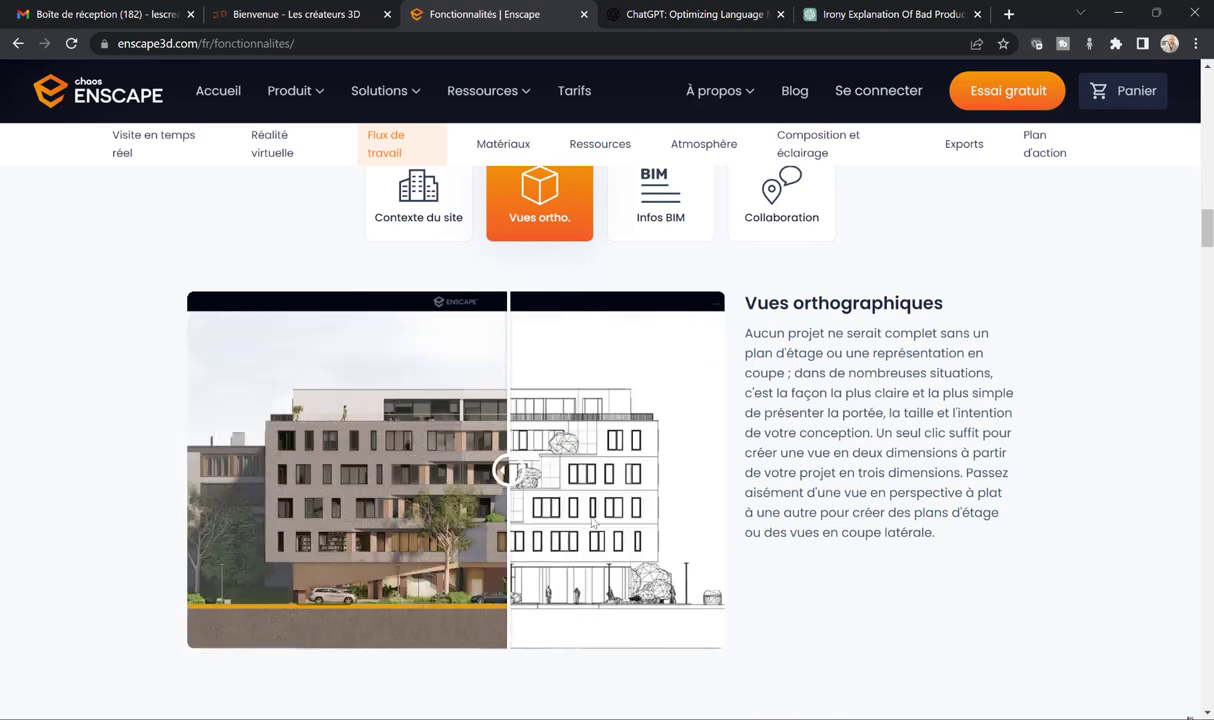
{"action": "left_click", "coordinate": [673, 198]}
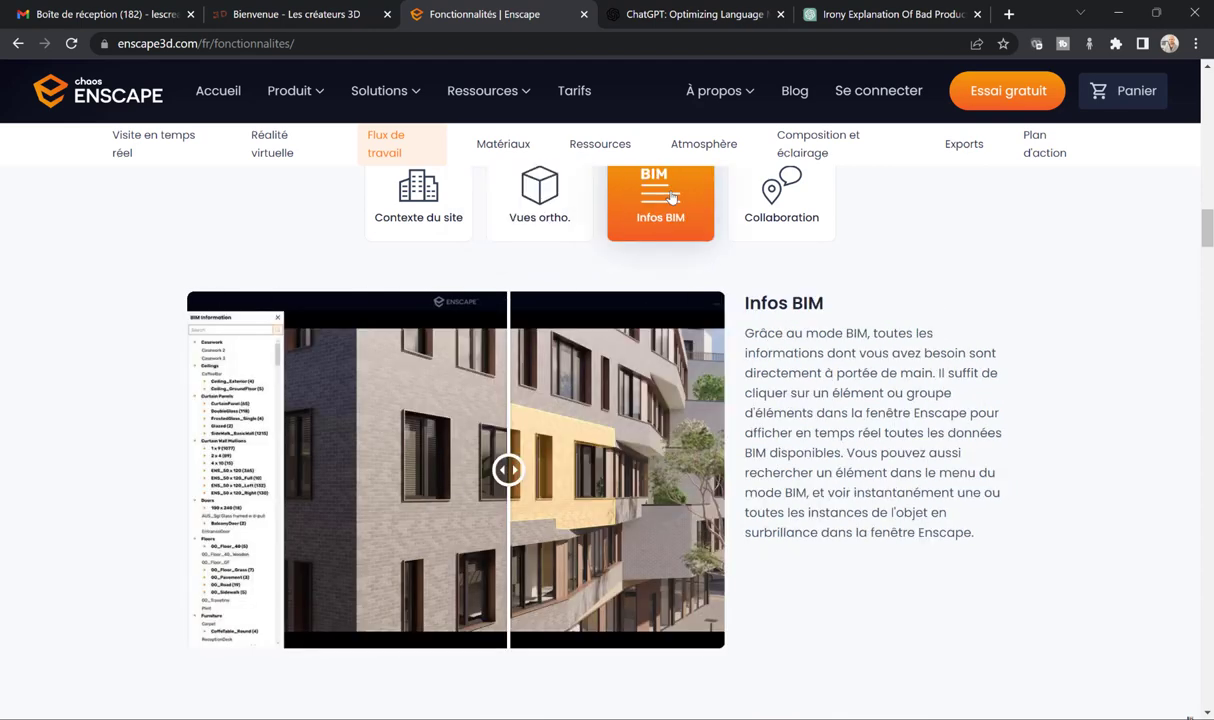
{"action": "left_click", "coordinate": [788, 207]}
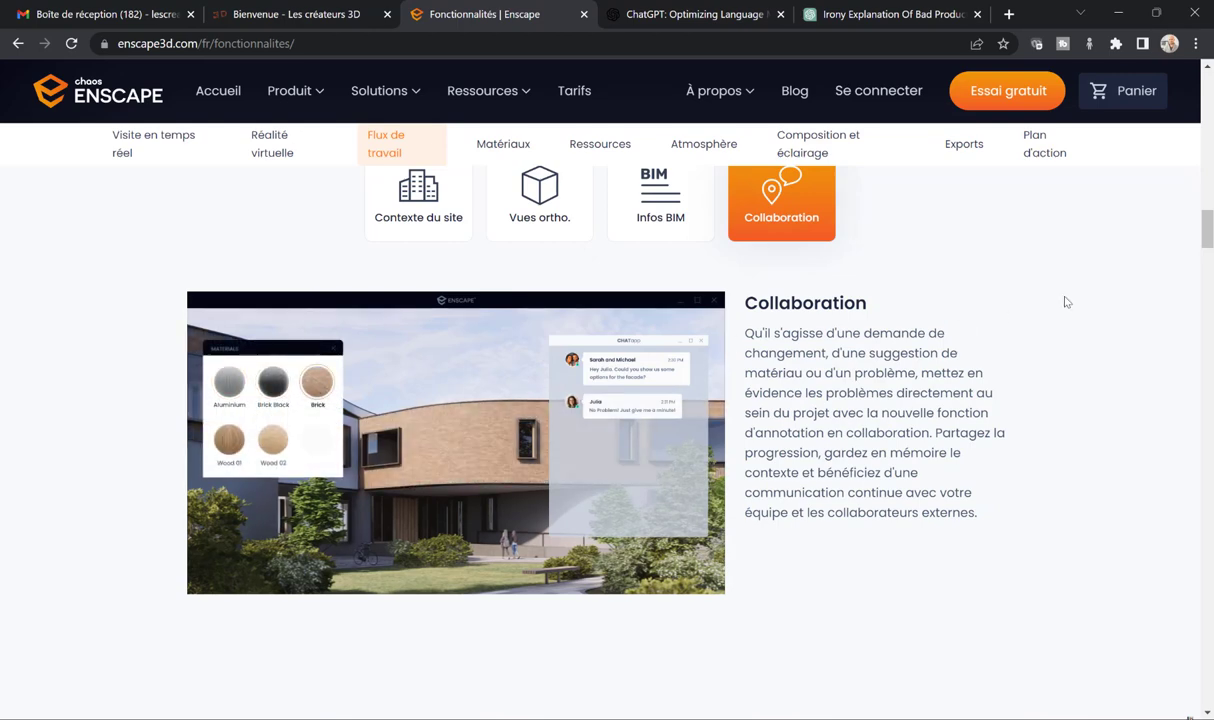
{"action": "scroll", "coordinate": [1062, 305], "scroll_direction": "down", "scroll_amount": 3}
{"action": "scroll", "coordinate": [1062, 305], "scroll_direction": "down", "scroll_amount": 3}
{"action": "scroll", "coordinate": [1062, 308], "scroll_direction": "down", "scroll_amount": 2}
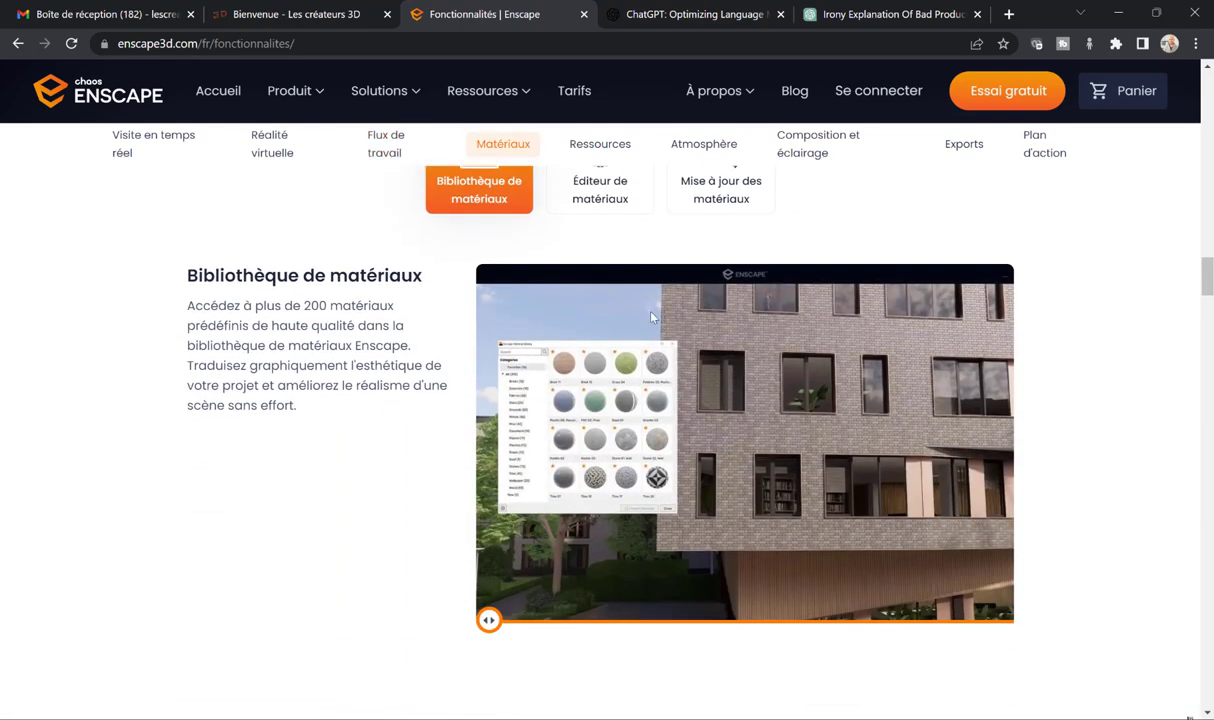
- Show the material editor feature and sweep through the kitchen image's material variations
{"action": "scroll", "coordinate": [620, 280], "scroll_direction": "up", "scroll_amount": 1}
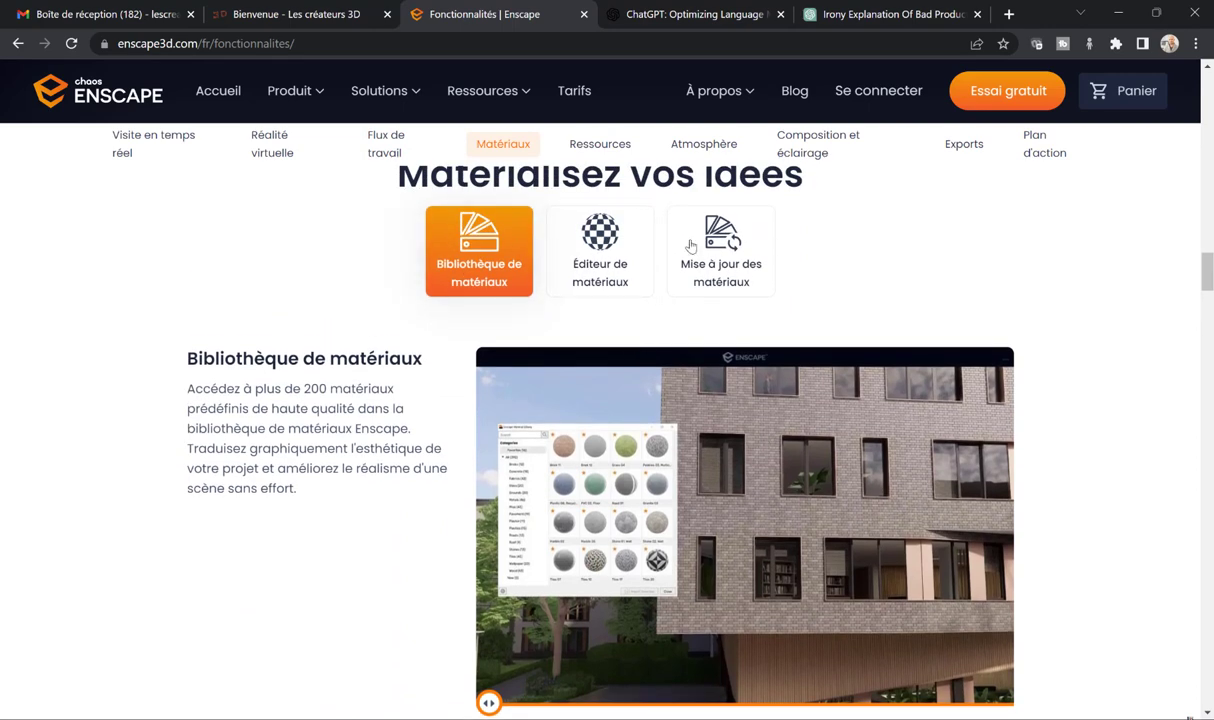
{"action": "left_click", "coordinate": [637, 259]}
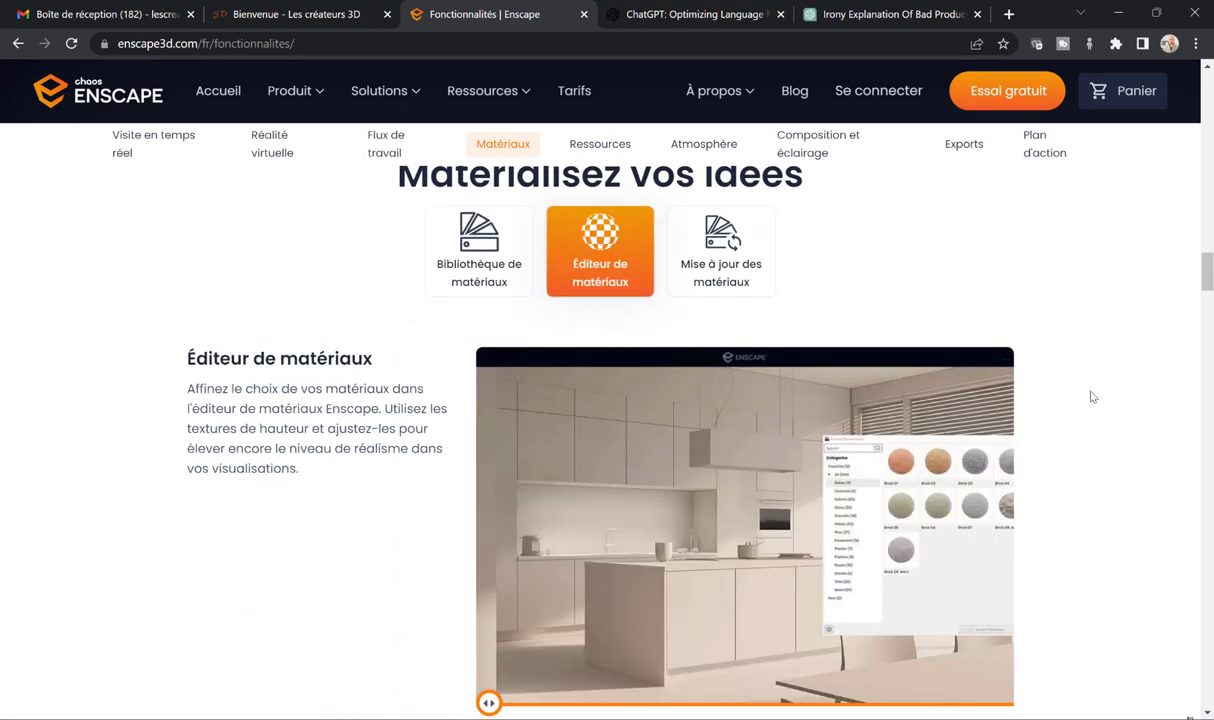
{"action": "scroll", "coordinate": [1168, 442], "scroll_direction": "down", "scroll_amount": 3}
{"action": "scroll", "coordinate": [1168, 442], "scroll_direction": "down", "scroll_amount": 3}
{"action": "scroll", "coordinate": [620, 499], "scroll_direction": "up", "scroll_amount": 4}
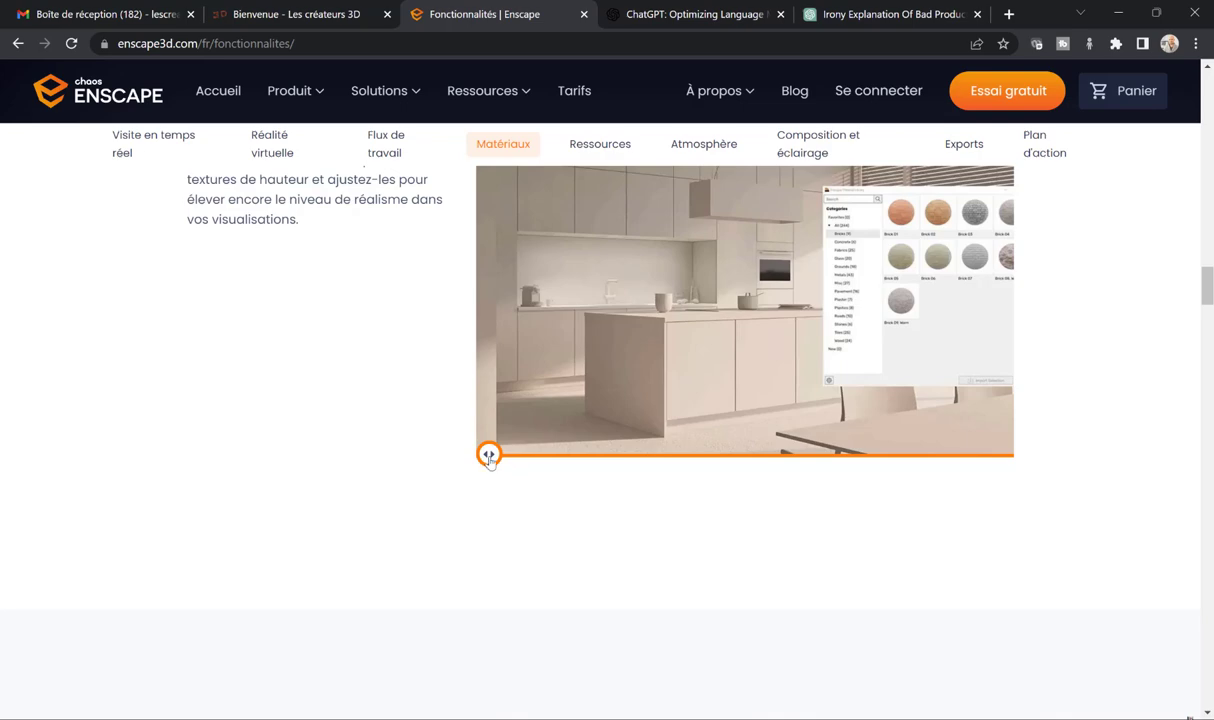
{"action": "left_click_drag", "start_coordinate": [489, 455], "coordinate": [1031, 467]}
{"action": "scroll", "coordinate": [1160, 420], "scroll_direction": "down", "scroll_amount": 2}
{"action": "scroll", "coordinate": [1160, 420], "scroll_direction": "down", "scroll_amount": 4}
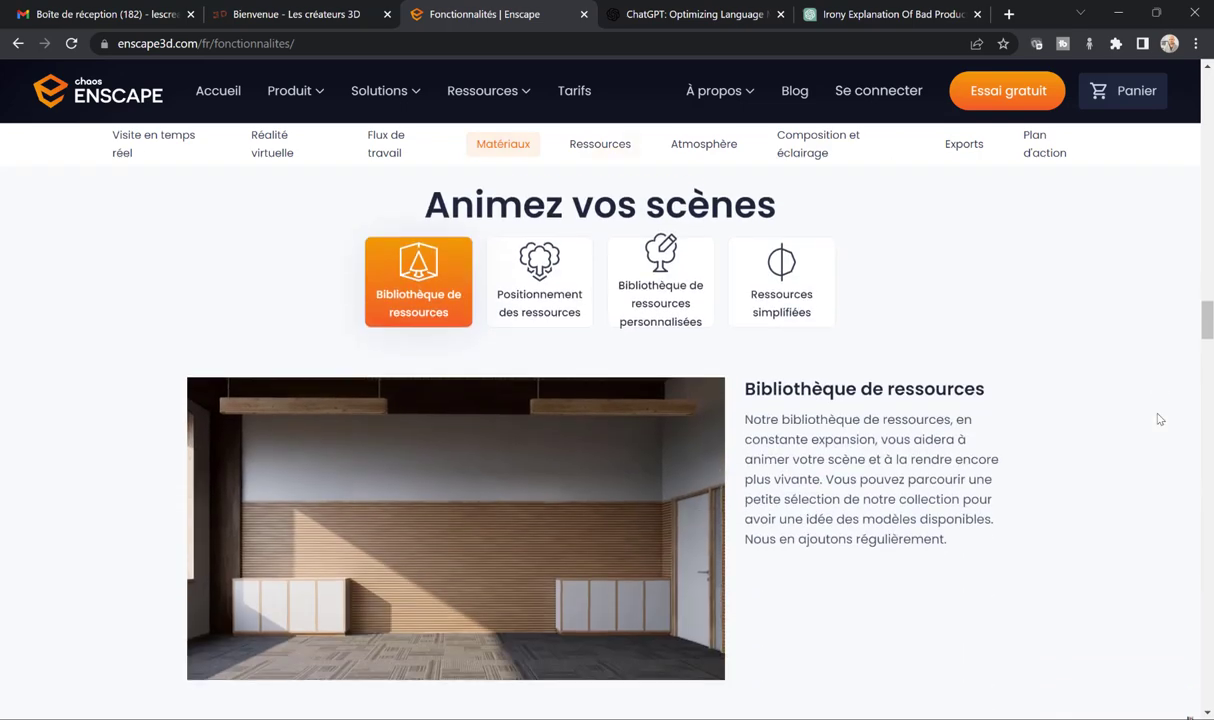
{"action": "scroll", "coordinate": [1160, 420], "scroll_direction": "down", "scroll_amount": 2}
{"action": "scroll", "coordinate": [1160, 420], "scroll_direction": "up", "scroll_amount": 2}
{"action": "scroll", "coordinate": [1158, 420], "scroll_direction": "down", "scroll_amount": 2}
{"action": "scroll", "coordinate": [1021, 442], "scroll_direction": "up", "scroll_amount": 2}
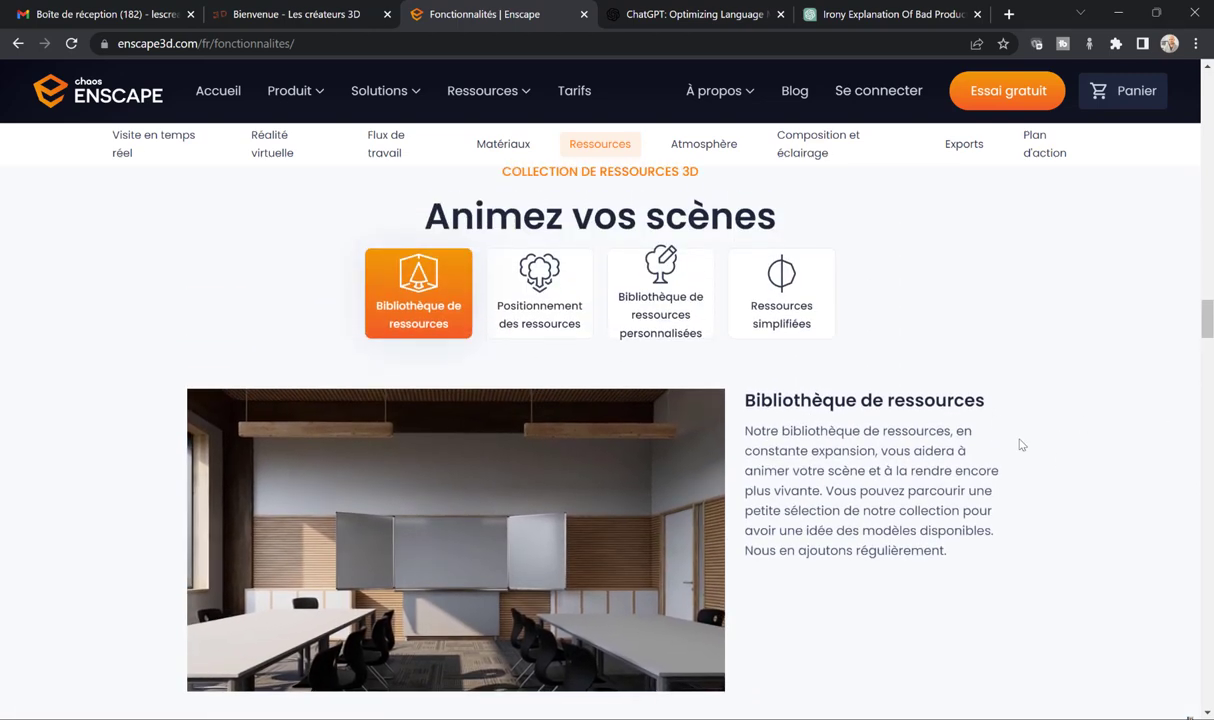
{"action": "scroll", "coordinate": [627, 400], "scroll_direction": "down", "scroll_amount": 1}
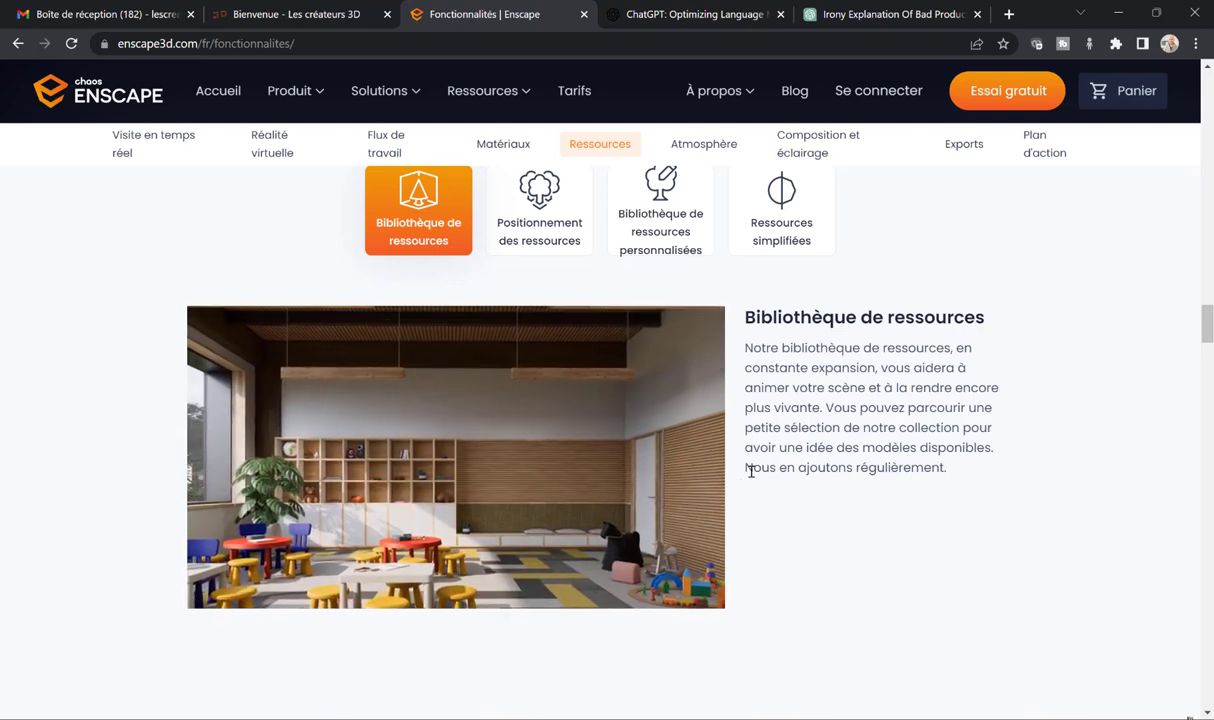
- View the asset positioning, custom asset library and Ressources simplifiées features
{"action": "left_click", "coordinate": [549, 227]}
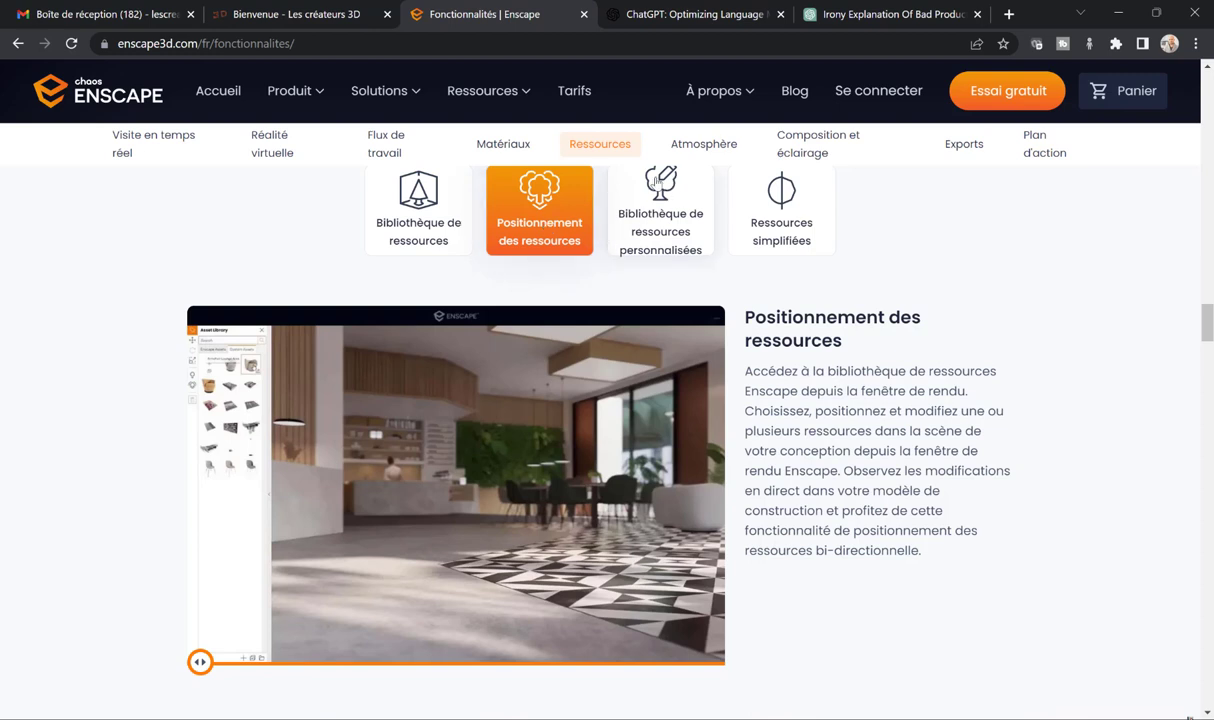
{"action": "left_click", "coordinate": [654, 217]}
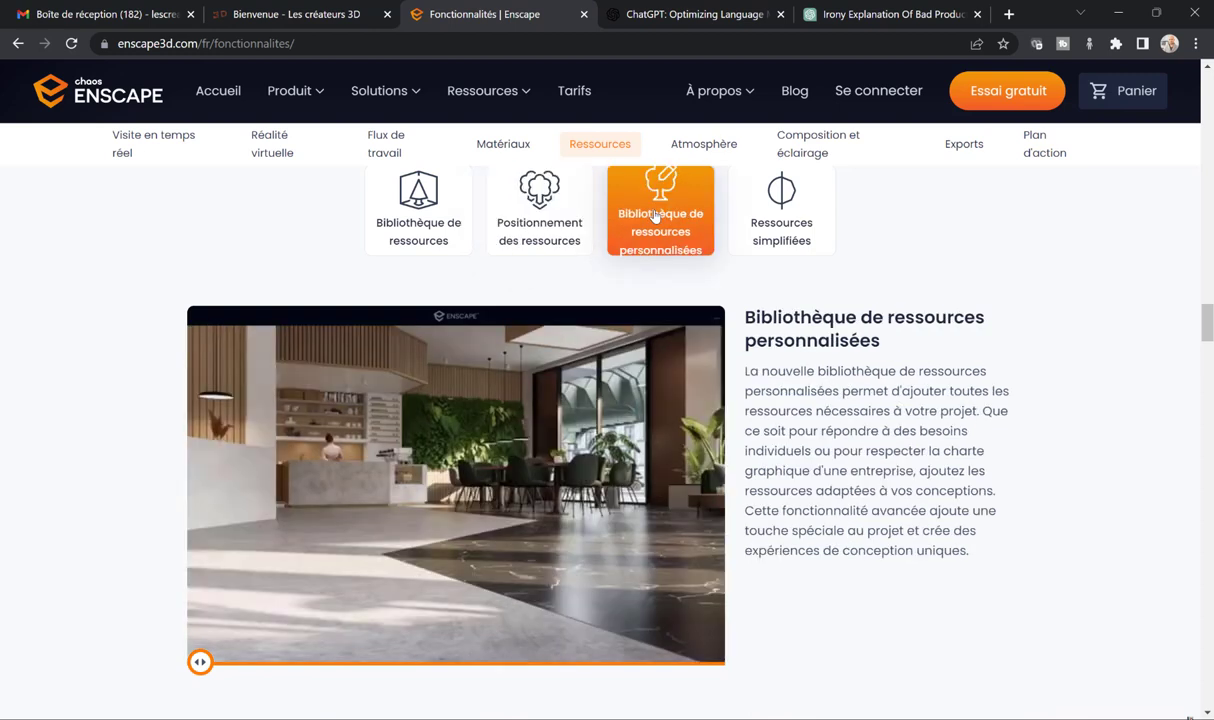
{"action": "scroll", "coordinate": [1068, 390], "scroll_direction": "down", "scroll_amount": 2}
{"action": "scroll", "coordinate": [767, 523], "scroll_direction": "up", "scroll_amount": 2}
{"action": "left_click", "coordinate": [750, 208]}
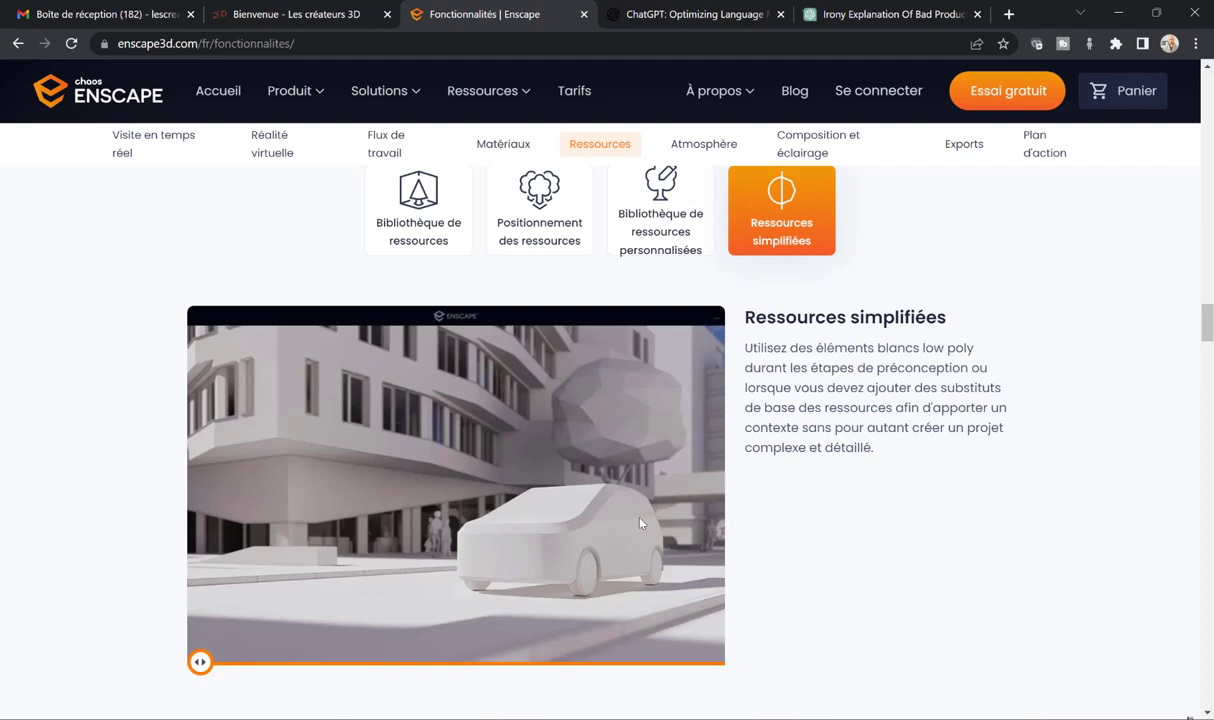
- Go to the Atmosphère section and slide the comparison to reveal the cloudier render
{"action": "scroll", "coordinate": [821, 490], "scroll_direction": "down", "scroll_amount": 2}
{"action": "scroll", "coordinate": [821, 490], "scroll_direction": "down", "scroll_amount": 6}
{"action": "scroll", "coordinate": [753, 384], "scroll_direction": "down", "scroll_amount": 4}
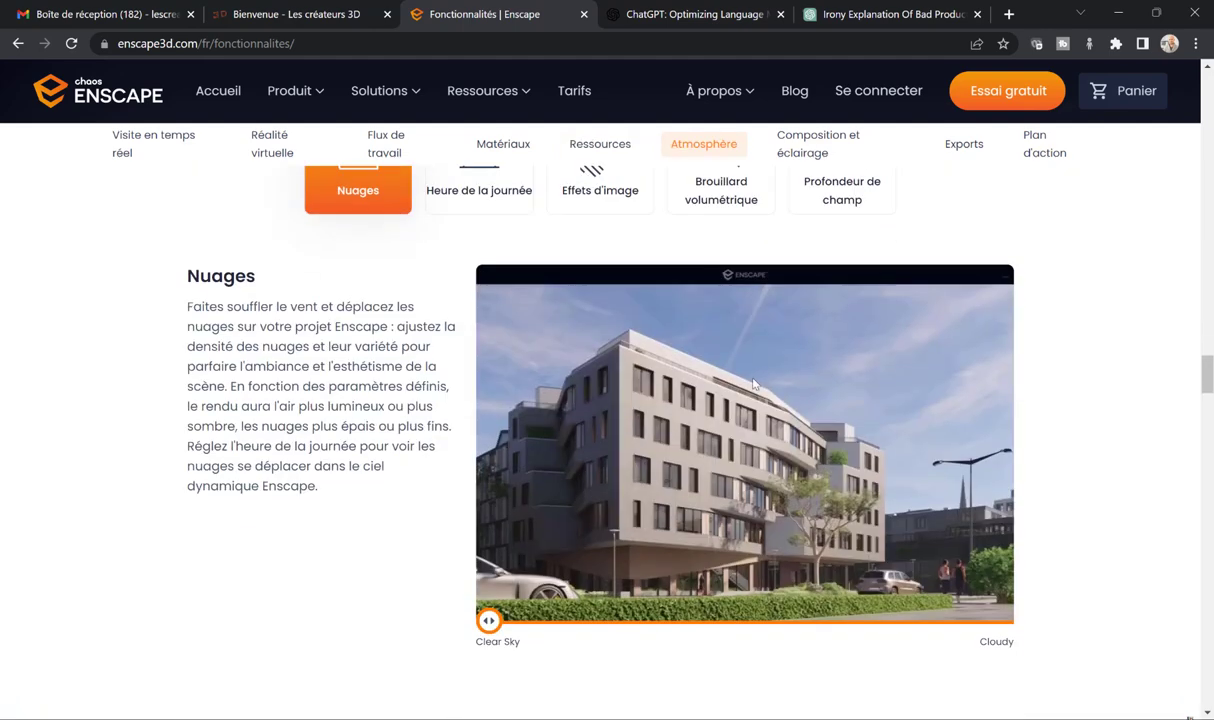
{"action": "scroll", "coordinate": [513, 678], "scroll_direction": "up", "scroll_amount": 1}
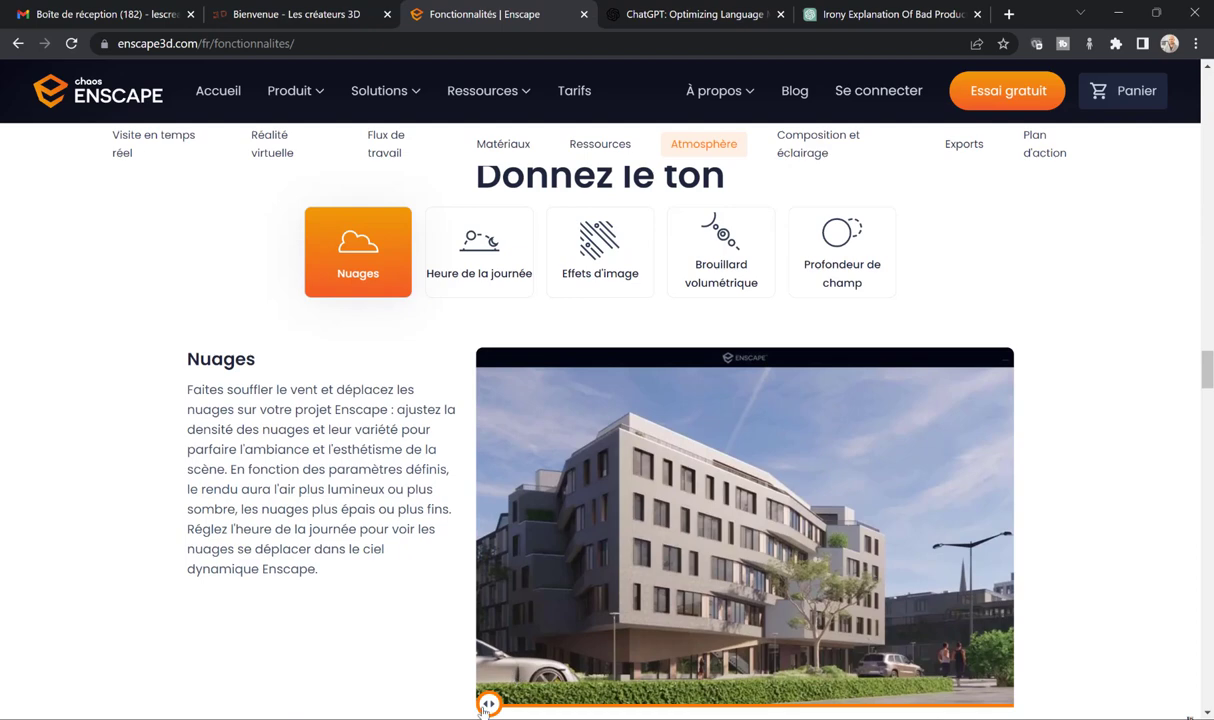
{"action": "mouse_move", "coordinate": [484, 706]}
{"action": "left_mouse_down"}
{"action": "mouse_move", "coordinate": [948, 699]}
{"action": "mouse_move", "coordinate": [588, 694]}
{"action": "mouse_move", "coordinate": [948, 701]}
{"action": "mouse_move", "coordinate": [734, 701]}
{"action": "mouse_move", "coordinate": [897, 701]}
{"action": "mouse_move", "coordinate": [846, 700]}
{"action": "left_mouse_up"}
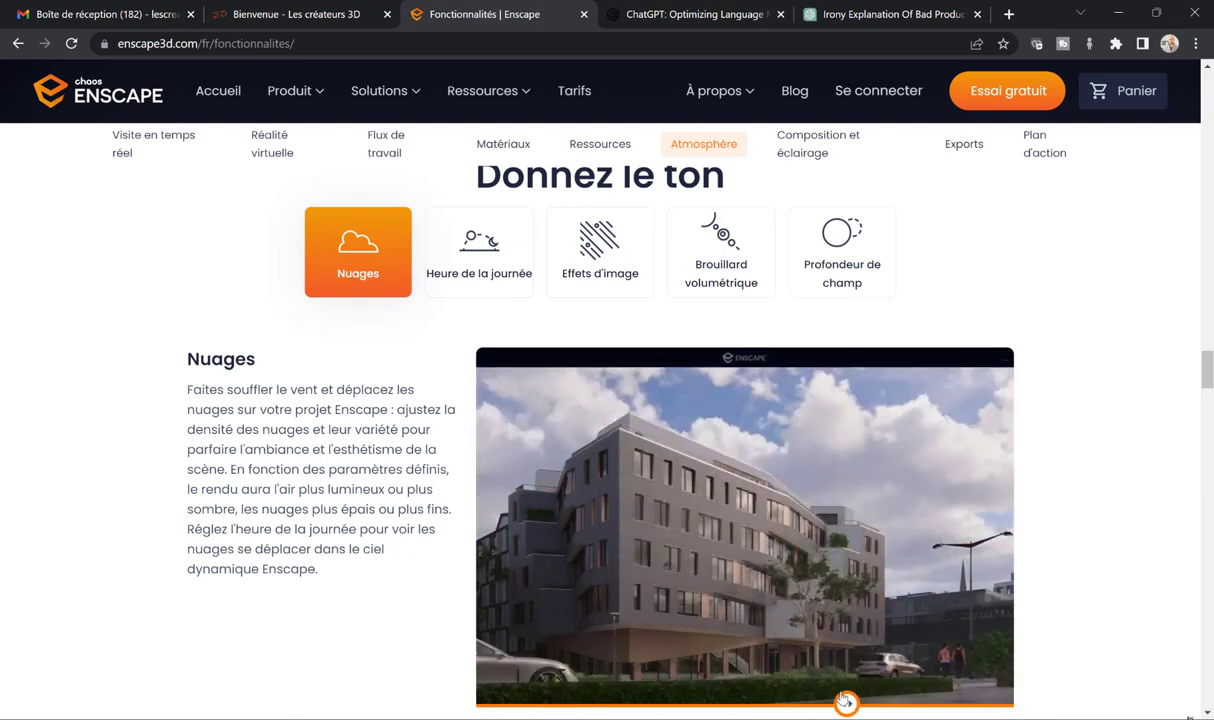
- Compare the Heure de la journée and Effets d'image fog renders, then show Profondeur de champ
{"action": "left_click", "coordinate": [479, 250]}
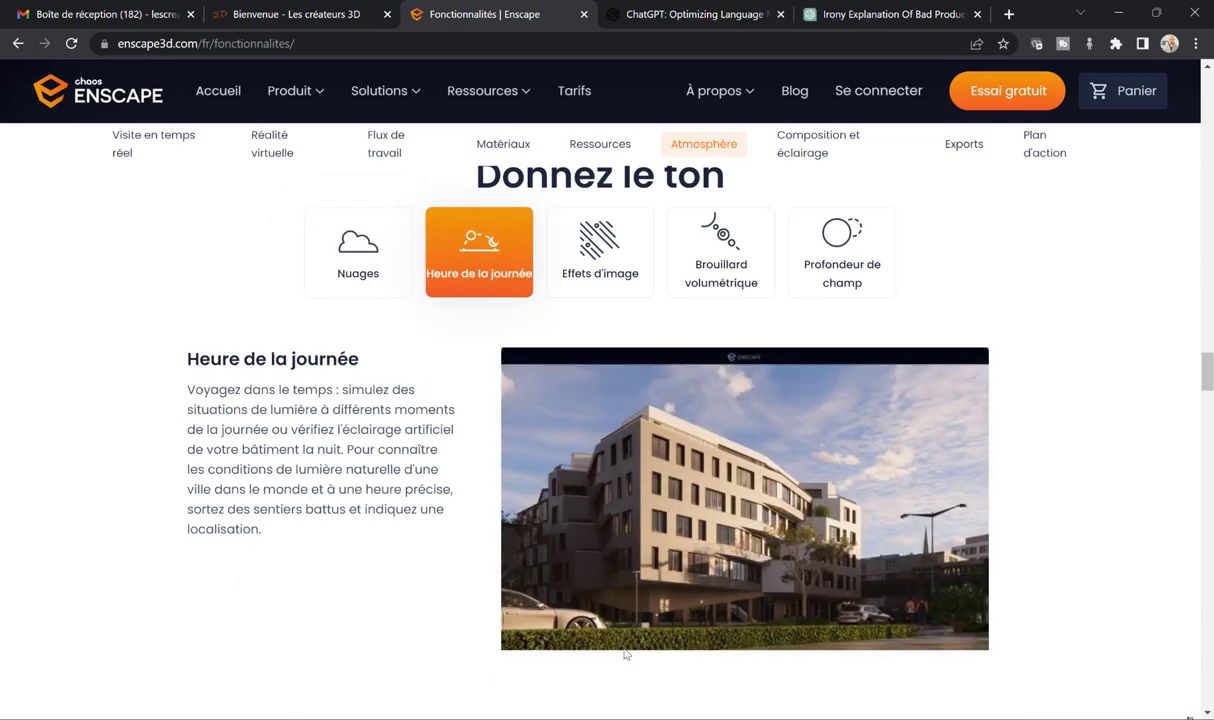
{"action": "left_click", "coordinate": [641, 278]}
{"action": "mouse_move", "coordinate": [663, 528]}
{"action": "left_mouse_down"}
{"action": "mouse_move", "coordinate": [997, 530]}
{"action": "mouse_move", "coordinate": [663, 528]}
{"action": "mouse_move", "coordinate": [990, 548]}
{"action": "left_mouse_up"}
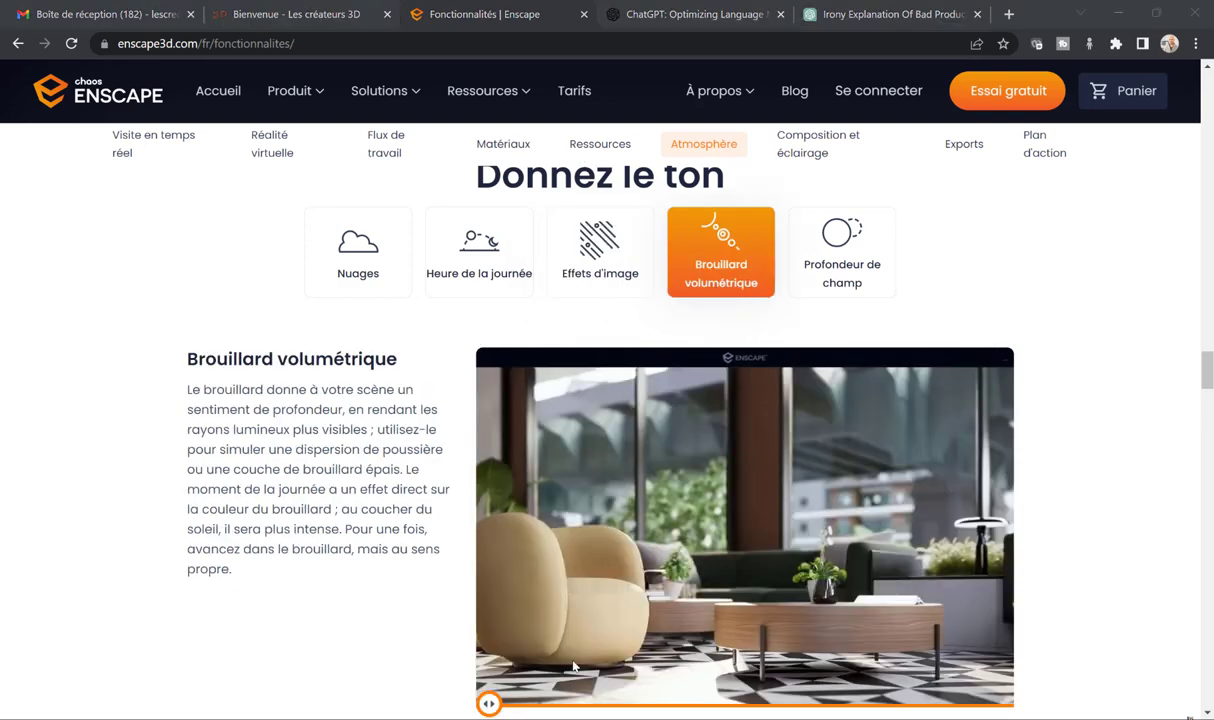
{"action": "left_click_drag", "start_coordinate": [486, 708], "coordinate": [1013, 705]}
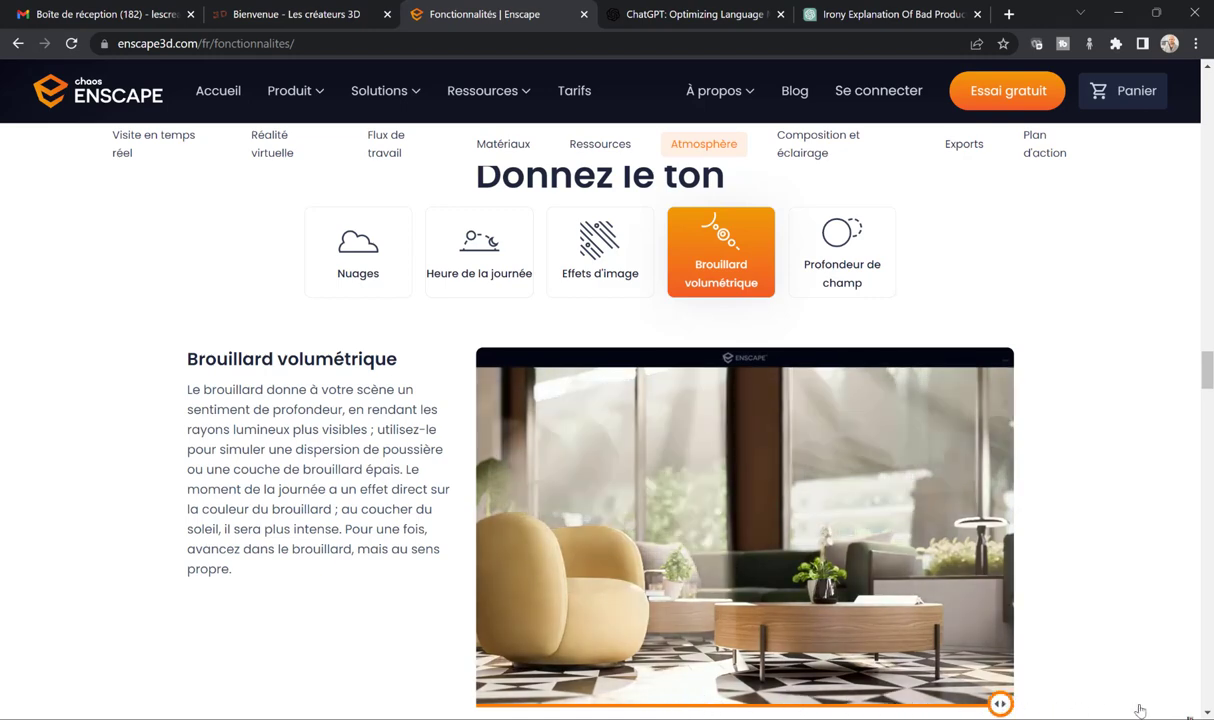
{"action": "left_click", "coordinate": [836, 240]}
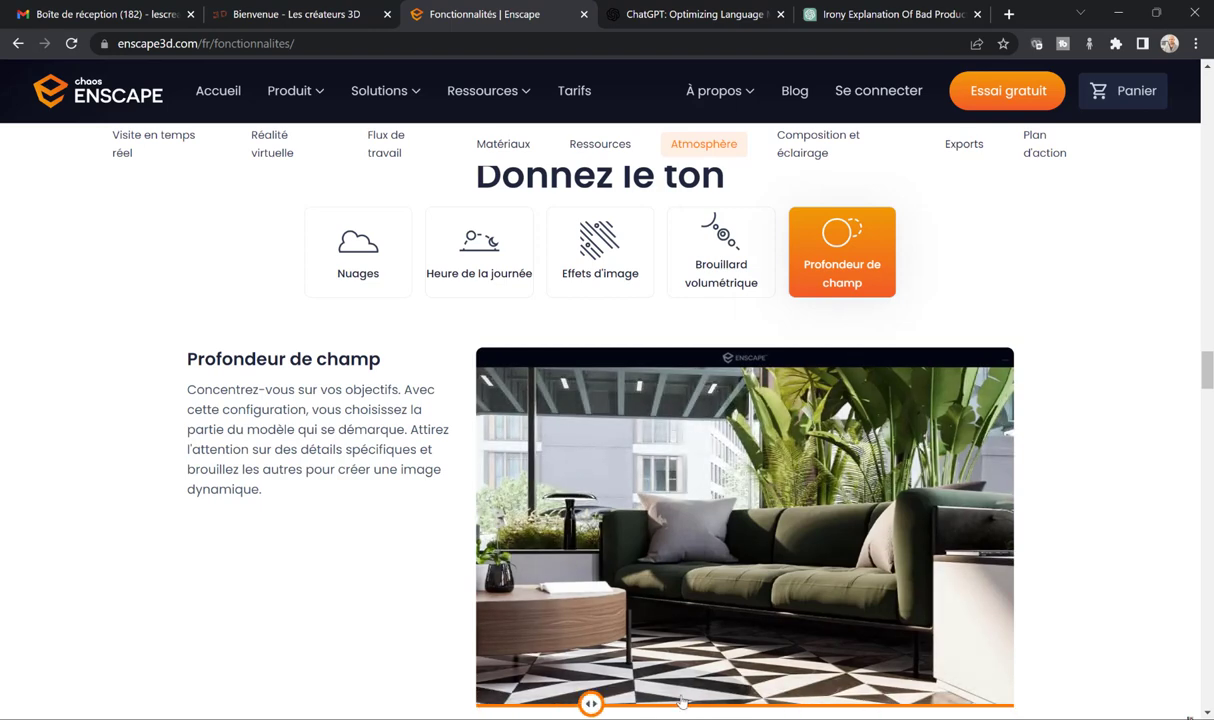
{"action": "scroll", "coordinate": [318, 503], "scroll_direction": "down", "scroll_amount": 7}
- Review the Intensité lumineuse, Mode Polystyrène and Contours styles, then reach Options d'export
{"action": "scroll", "coordinate": [318, 503], "scroll_direction": "down", "scroll_amount": 1}
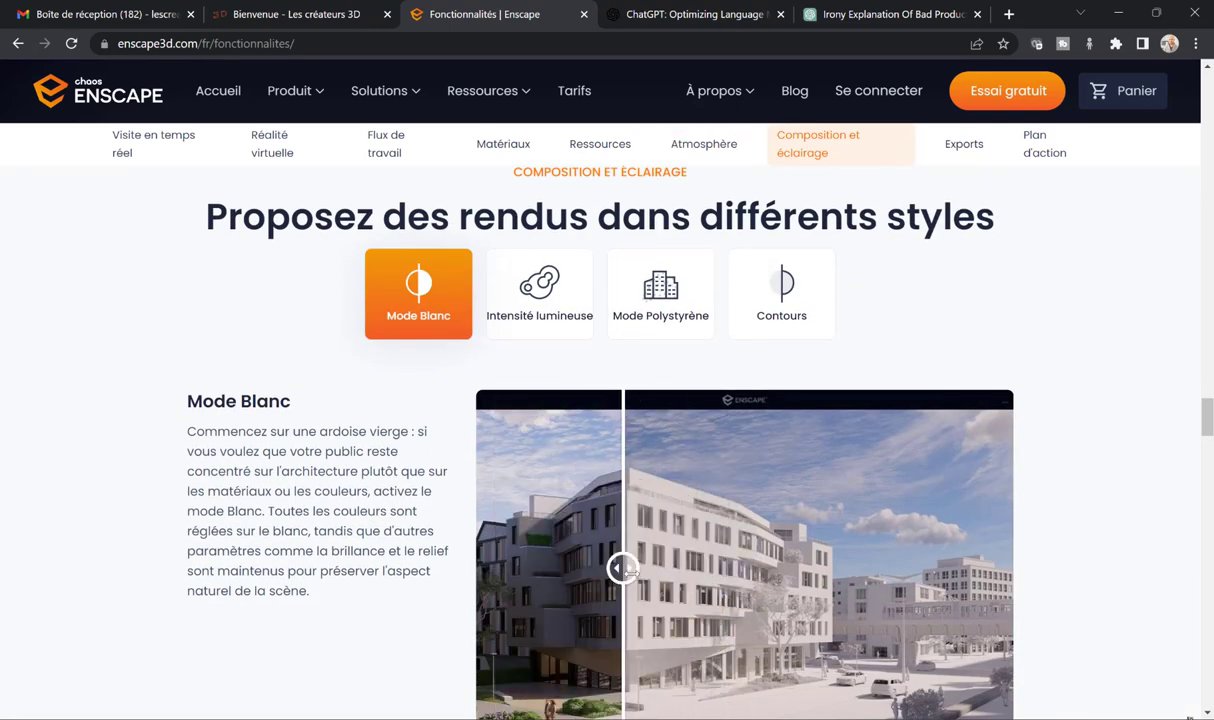
{"action": "left_click", "coordinate": [550, 312]}
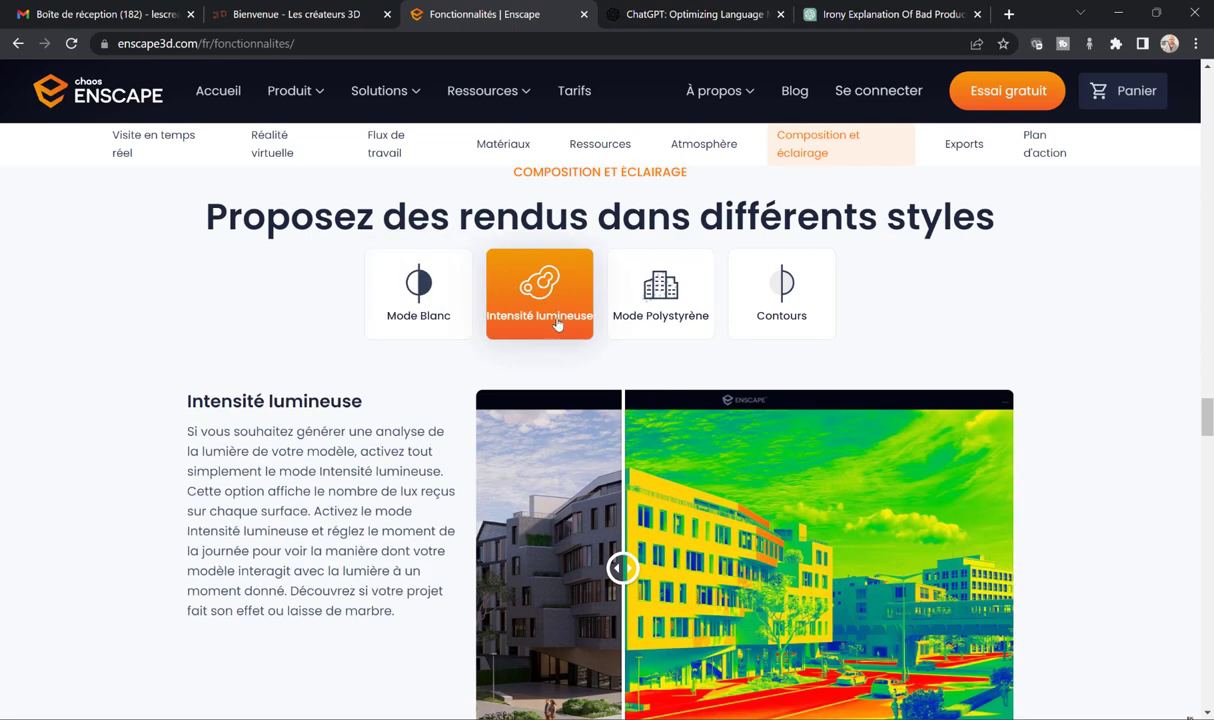
{"action": "left_click", "coordinate": [658, 292]}
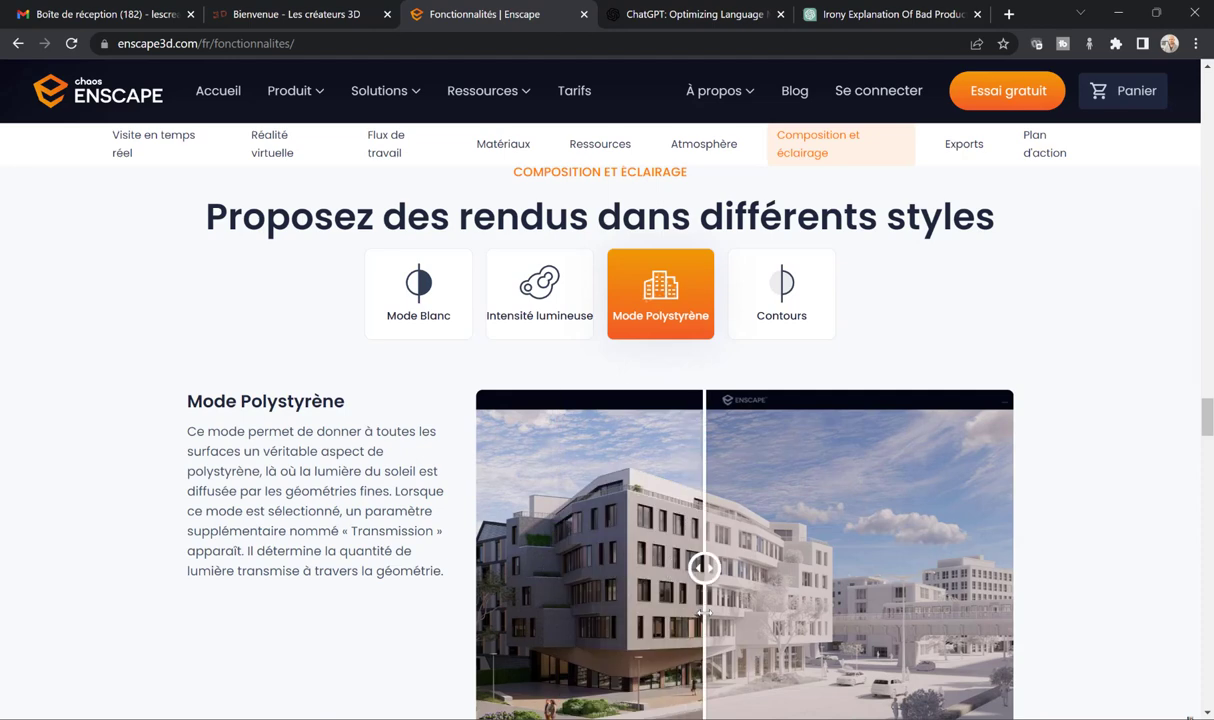
{"action": "left_click", "coordinate": [783, 318]}
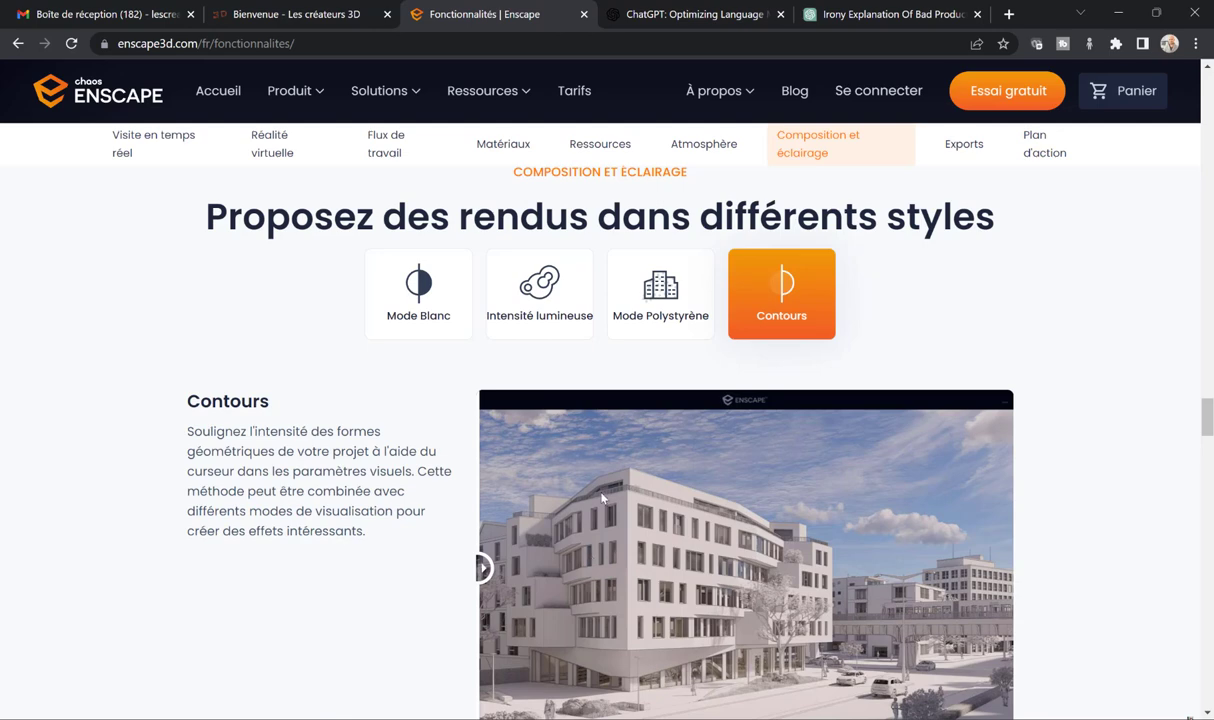
{"action": "scroll", "coordinate": [603, 498], "scroll_direction": "down", "scroll_amount": 3}
- Show the Canal alpha export feature and then the Code QR example poster
{"action": "scroll", "coordinate": [840, 350], "scroll_direction": "down", "scroll_amount": 3}
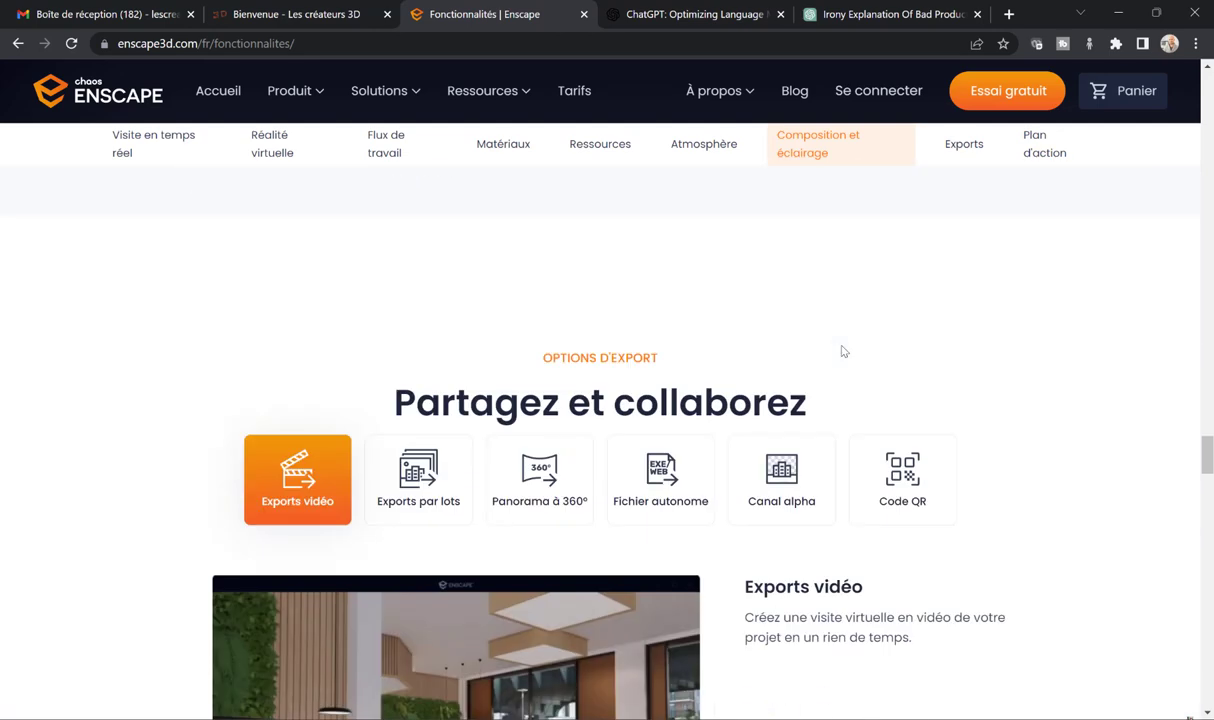
{"action": "scroll", "coordinate": [850, 352], "scroll_direction": "down", "scroll_amount": 2}
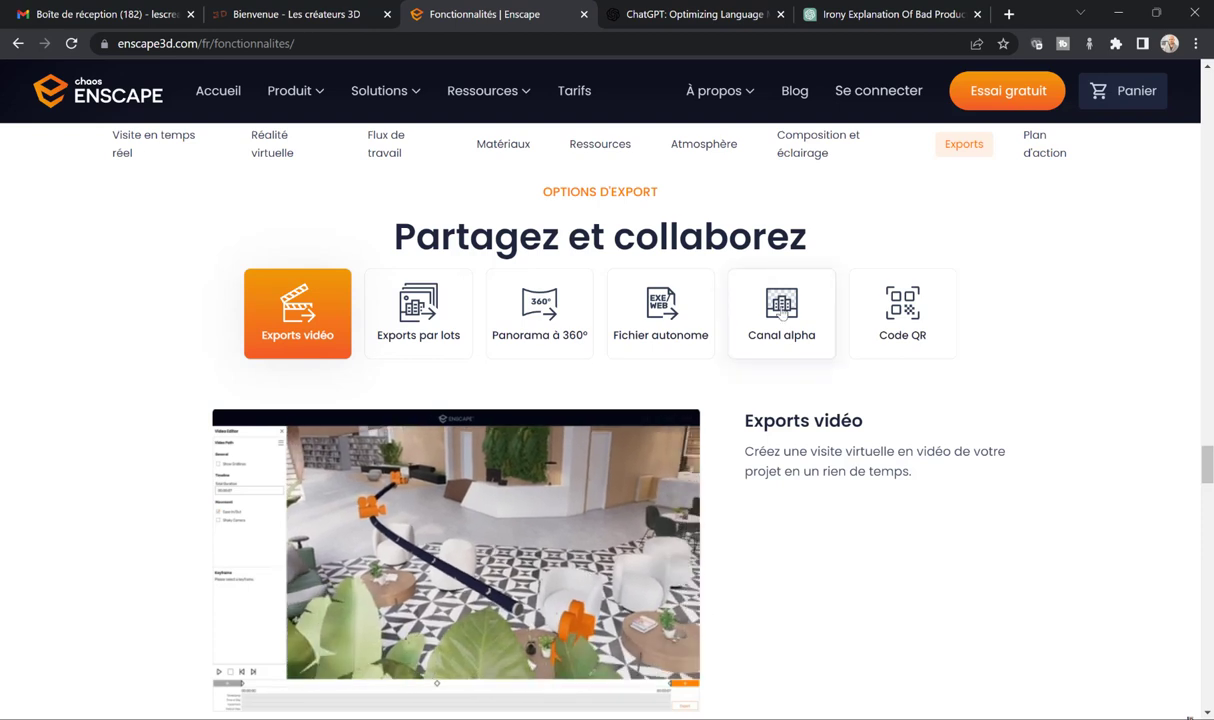
{"action": "left_click", "coordinate": [748, 312]}
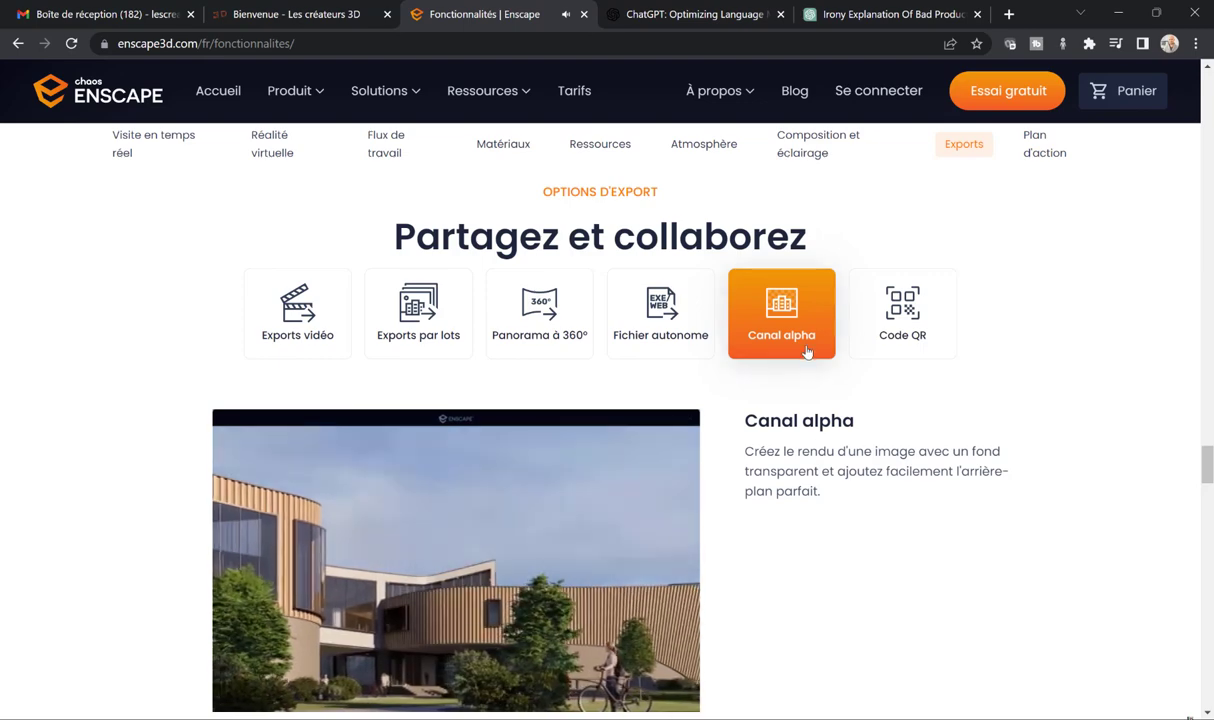
{"action": "left_click", "coordinate": [893, 305]}
- Browse the Plan d'actions Enscape roadmap cards down to the Essai gratuit de 14 jours sign-up
{"action": "scroll", "coordinate": [901, 425], "scroll_direction": "down", "scroll_amount": 3}
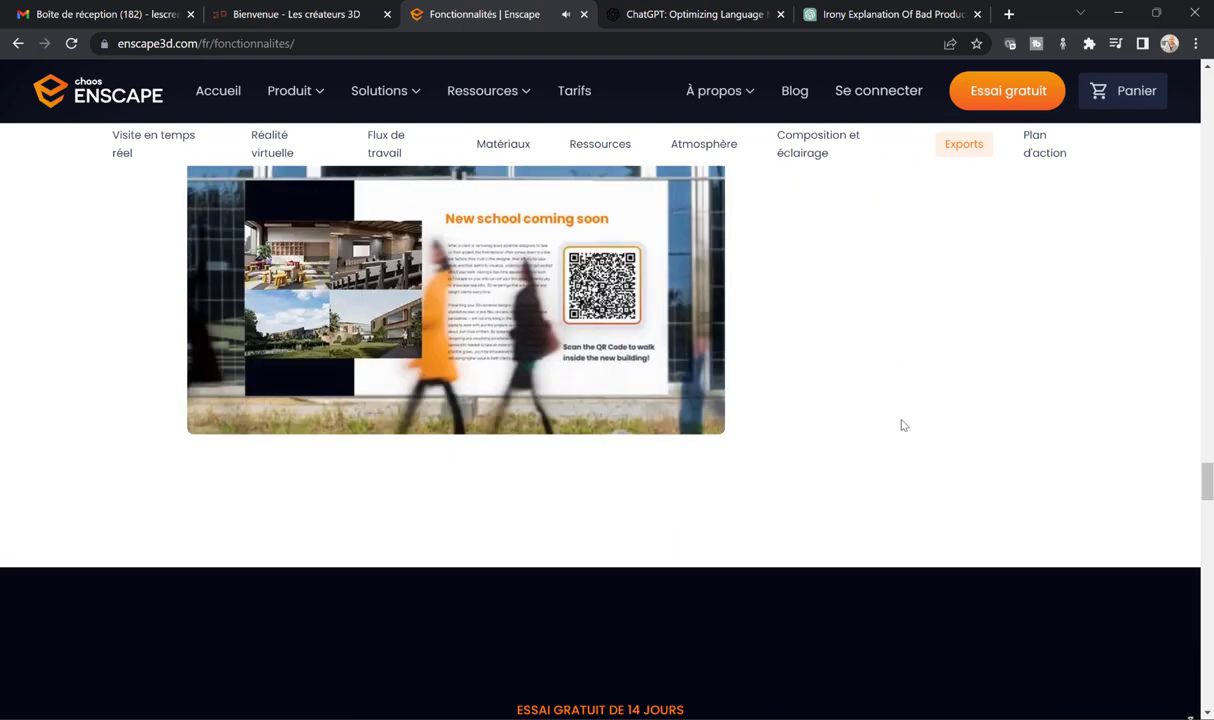
{"action": "scroll", "coordinate": [901, 425], "scroll_direction": "down", "scroll_amount": 4}
{"action": "scroll", "coordinate": [901, 425], "scroll_direction": "down", "scroll_amount": 4}
{"action": "scroll", "coordinate": [903, 425], "scroll_direction": "down", "scroll_amount": 5}
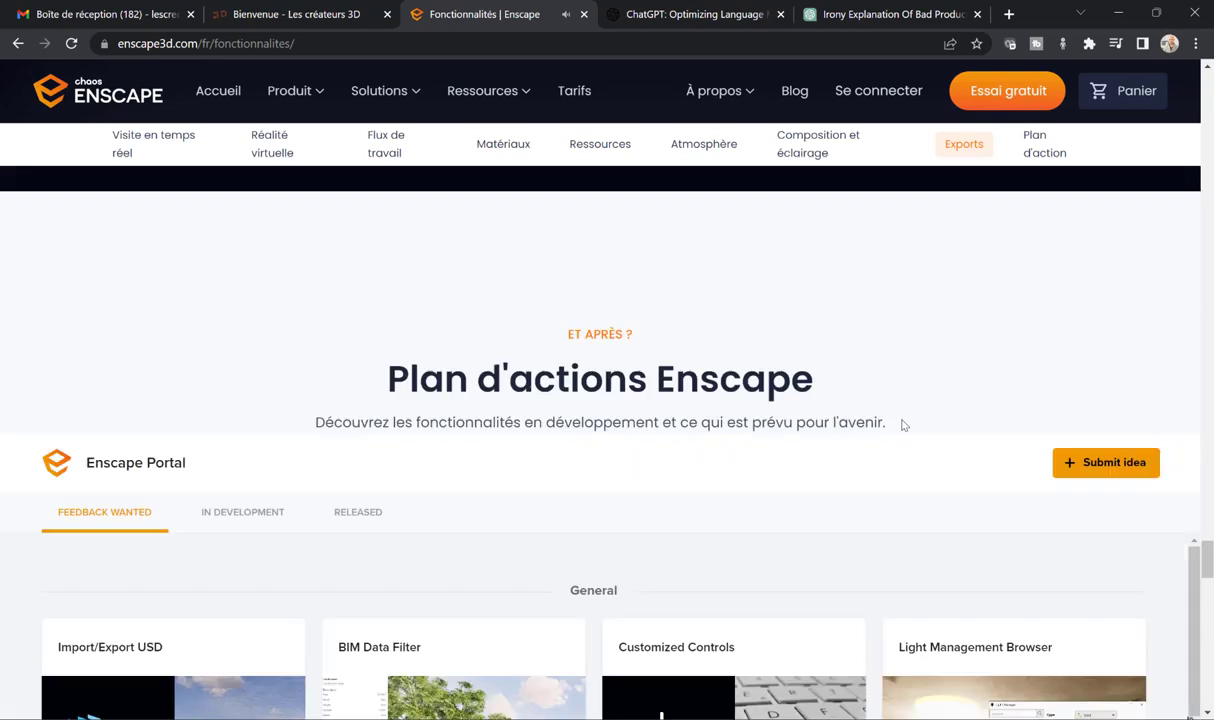
{"action": "scroll", "coordinate": [903, 425], "scroll_direction": "down", "scroll_amount": 2}
{"action": "scroll", "coordinate": [903, 425], "scroll_direction": "down", "scroll_amount": 2}
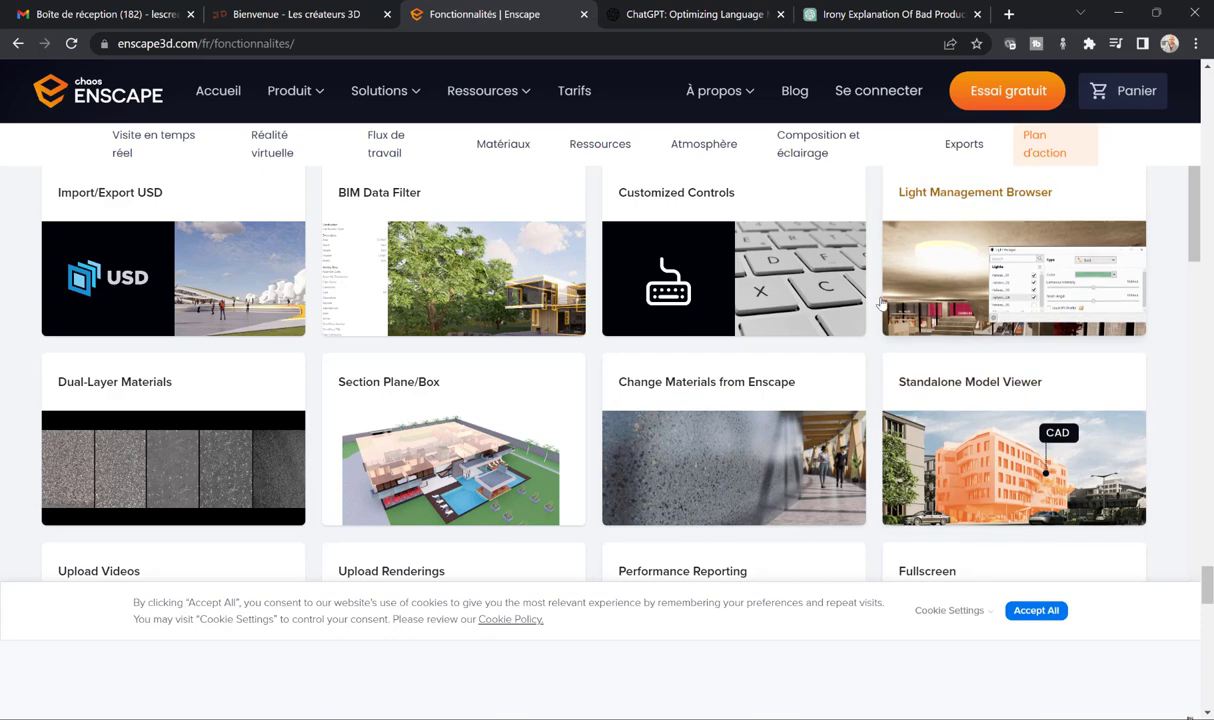
{"action": "scroll", "coordinate": [284, 418], "scroll_direction": "down", "scroll_amount": 1}
{"action": "scroll", "coordinate": [284, 418], "scroll_direction": "down", "scroll_amount": 3}
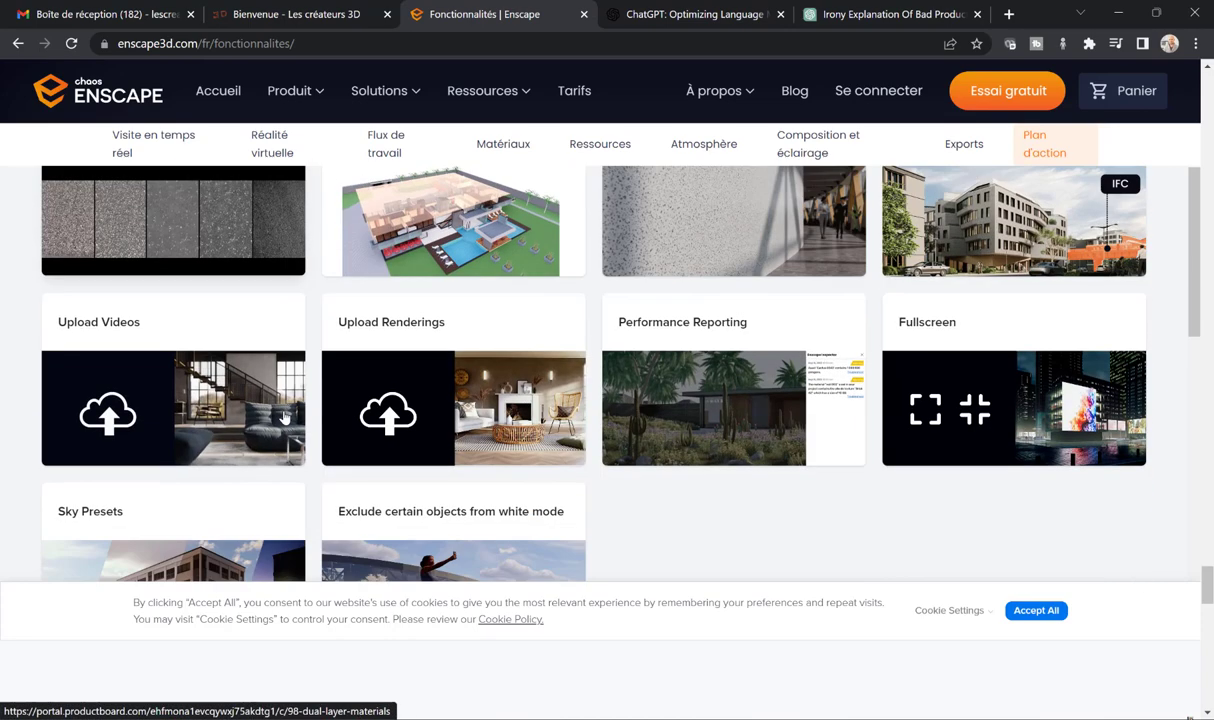
{"action": "scroll", "coordinate": [284, 414], "scroll_direction": "down", "scroll_amount": 2}
{"action": "scroll", "coordinate": [284, 414], "scroll_direction": "down", "scroll_amount": 1}
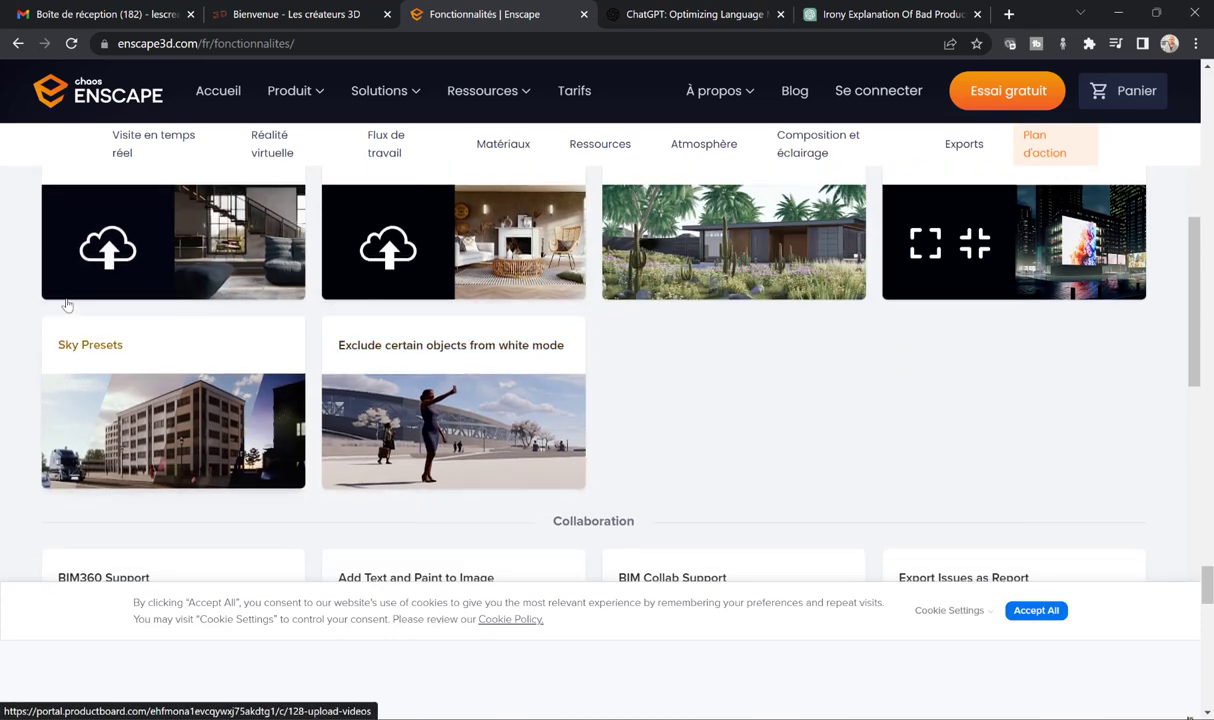
{"action": "scroll", "coordinate": [499, 275], "scroll_direction": "down", "scroll_amount": 10}
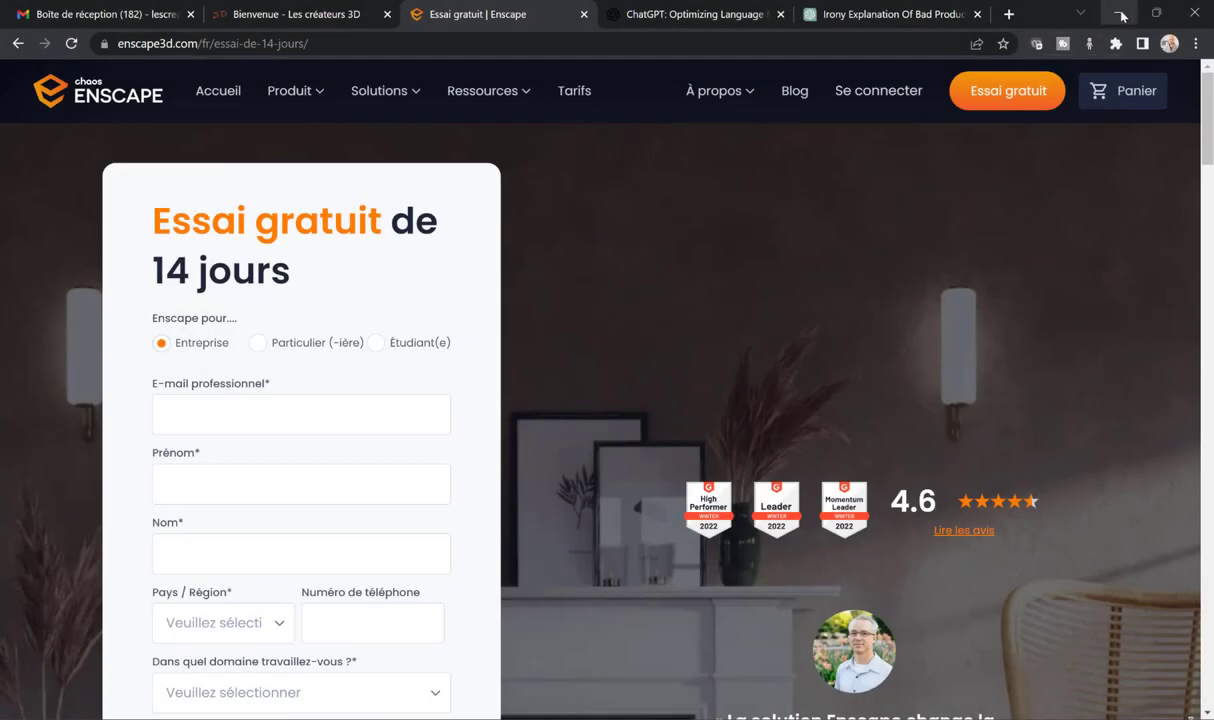
{"action": "left_click", "coordinate": [1121, 15]}
{"action": "left_click", "coordinate": [1121, 15]}
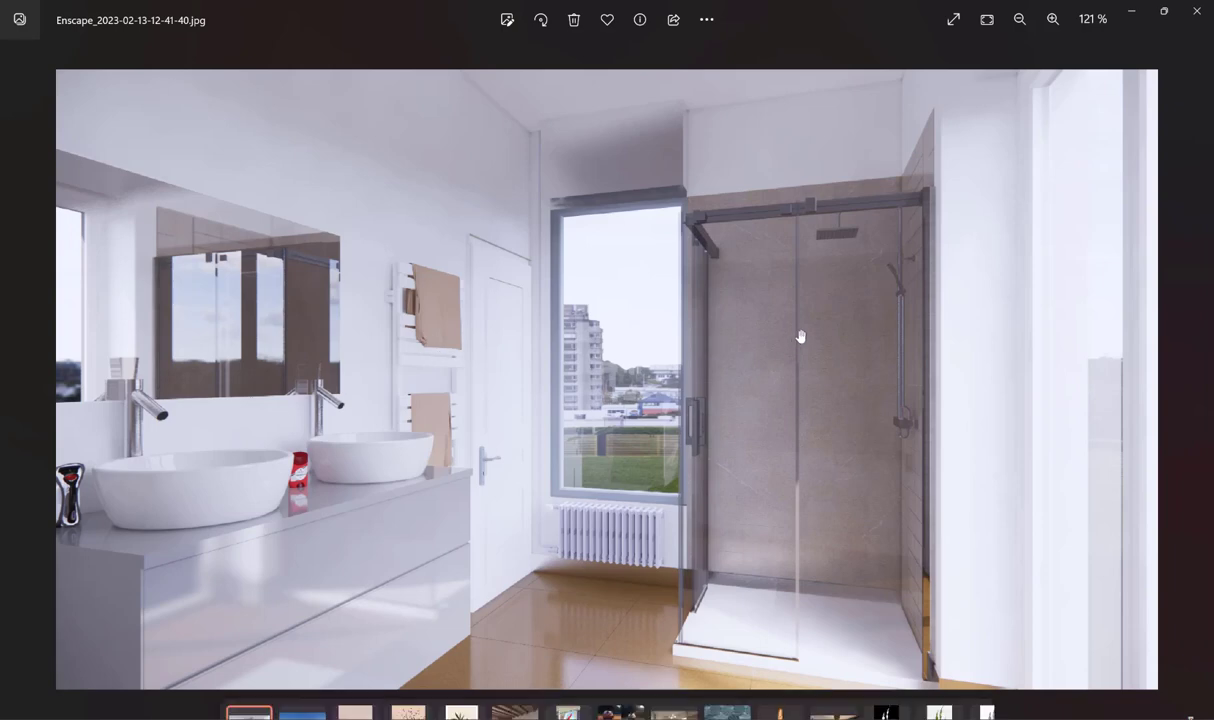
{"action": "mouse_move", "coordinate": [606, 380]}
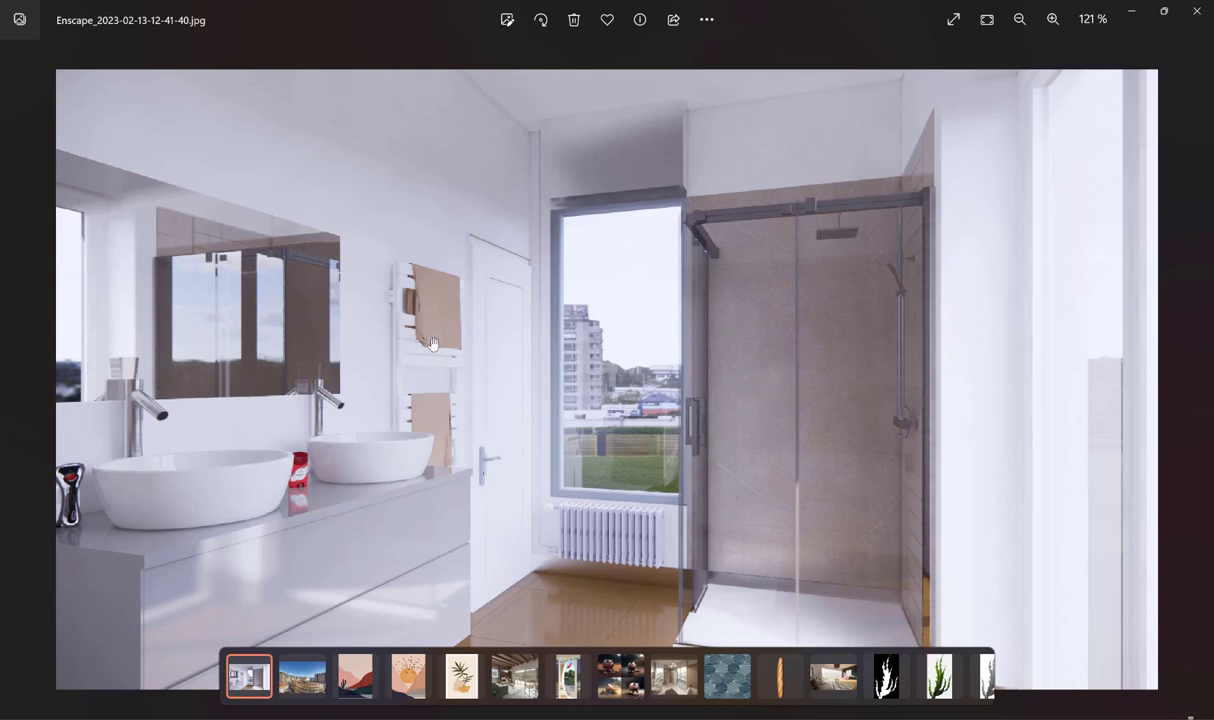
- Close the Photos viewer, bringing SketchUp's sdb enscape.skp bathroom model to the front
{"action": "left_click", "coordinate": [1197, 12]}
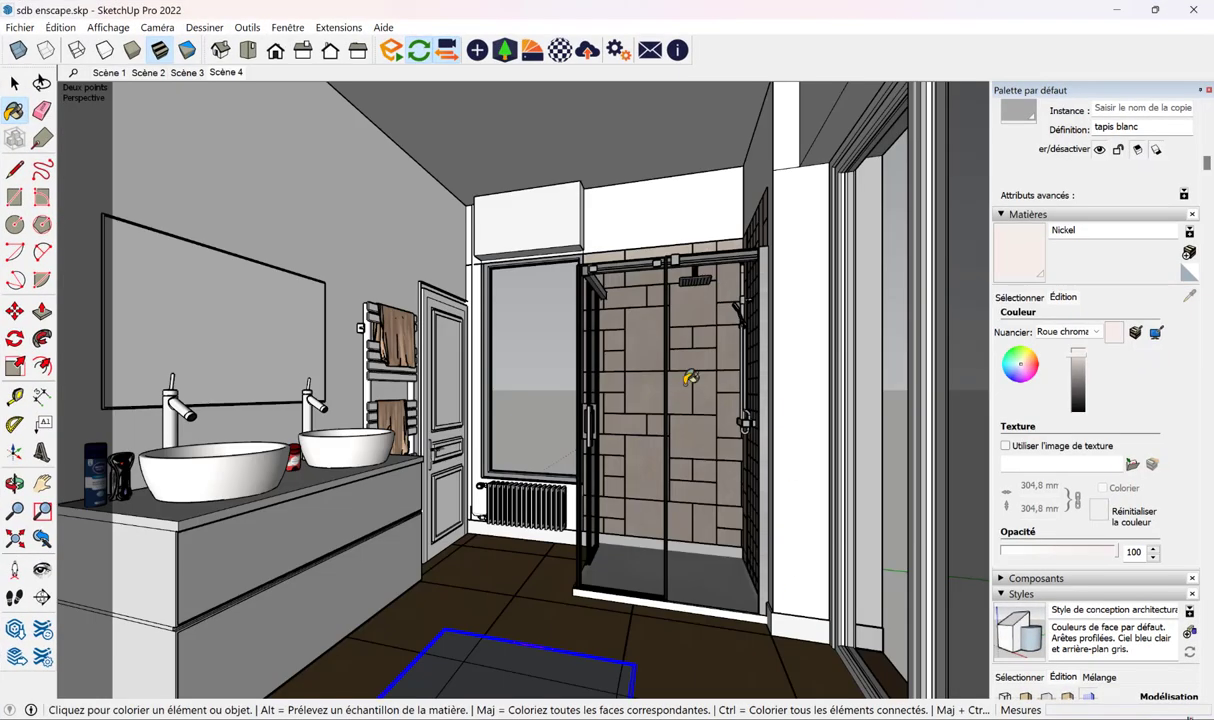
- Orbit the bathroom view and pull the Enscape toolbar off the top row into a floating palette
{"action": "middle_click_drag", "start_coordinate": [513, 331], "coordinate": [480, 310]}
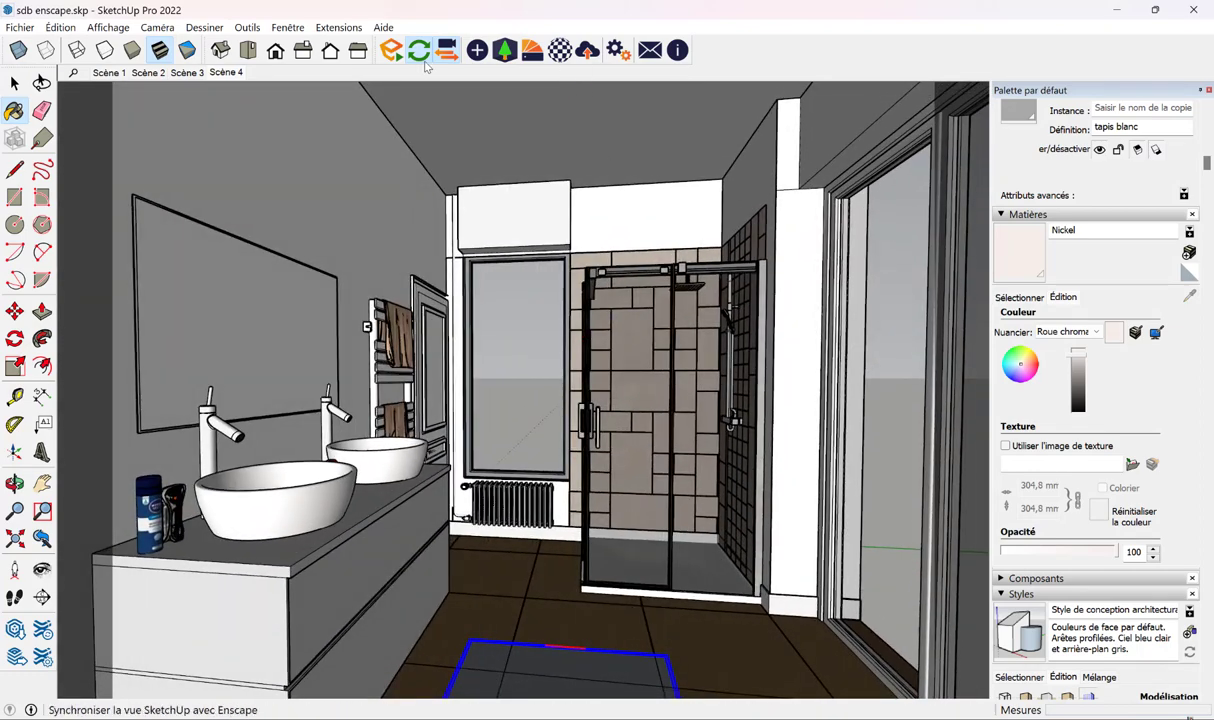
{"action": "mouse_move", "coordinate": [378, 53]}
{"action": "left_mouse_down"}
{"action": "mouse_move", "coordinate": [577, 62]}
{"action": "mouse_move", "coordinate": [500, 52]}
{"action": "left_mouse_up"}
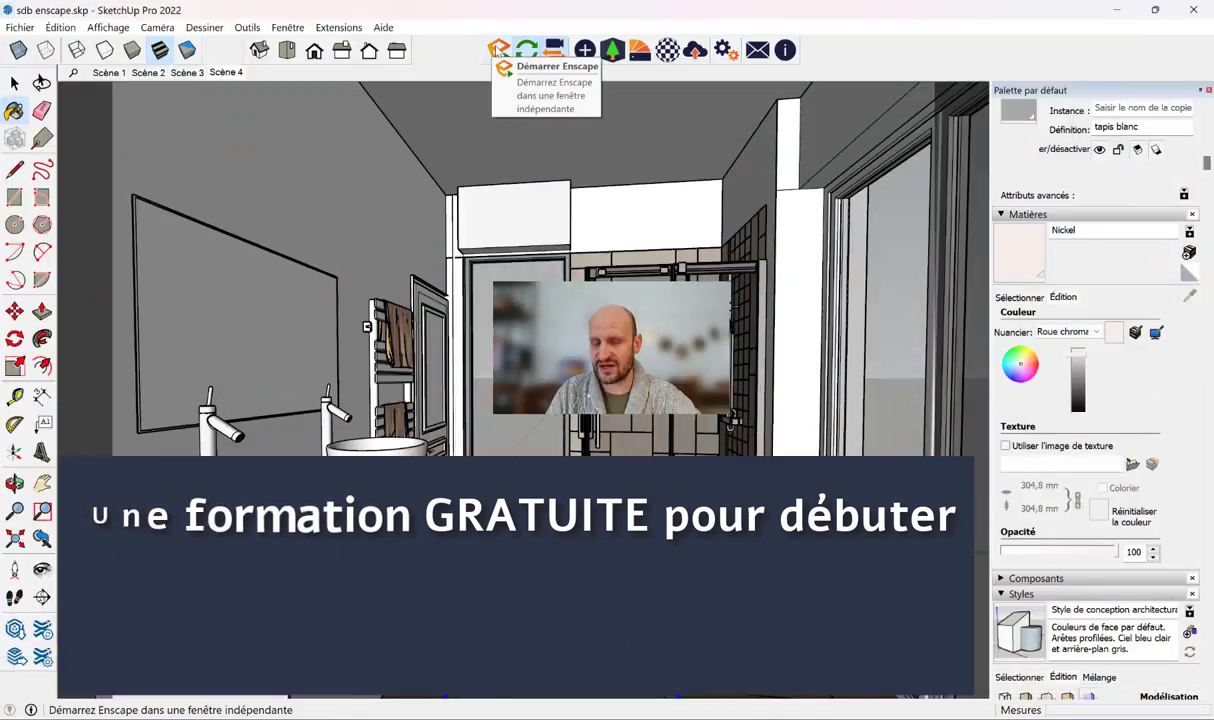
- Launch Enscape and tile its render window side by side with SketchUp
{"action": "left_click", "coordinate": [500, 56]}
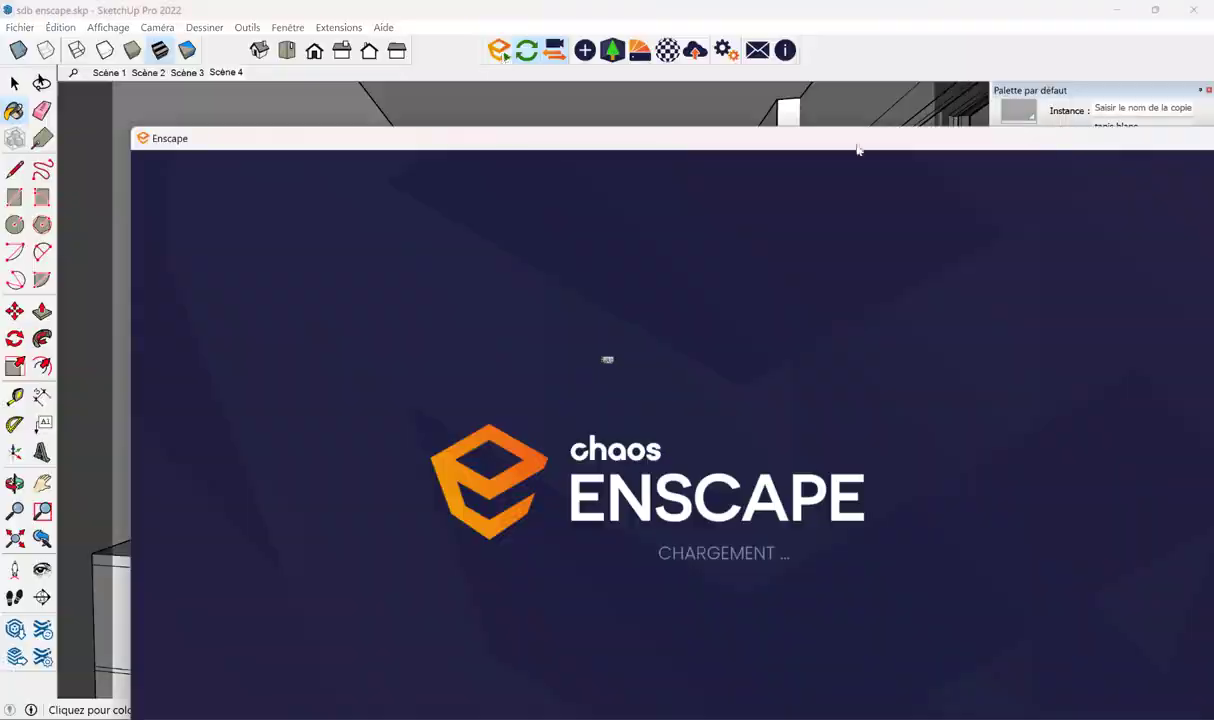
{"action": "key", "text": "super+Right"}
{"action": "left_click_drag", "start_coordinate": [463, 8], "coordinate": [455, 8]}
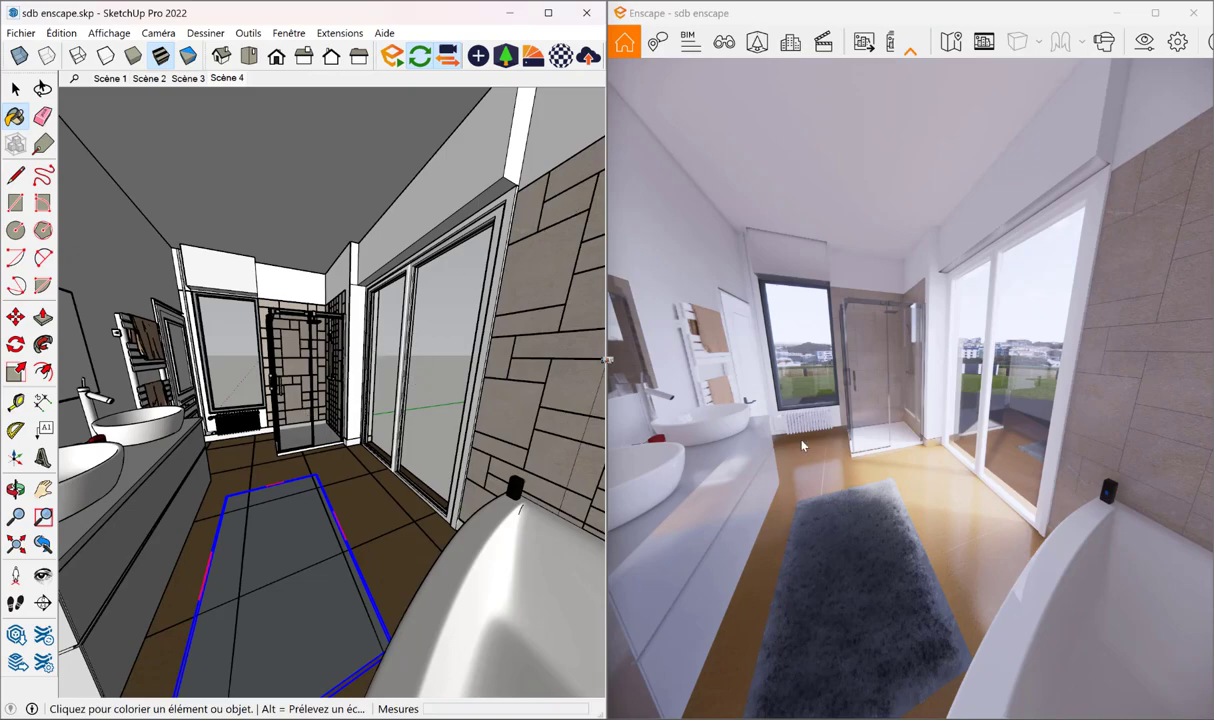
- Move the Enscape camera through the bathroom to frame the shower, then bring up Visual Settings
{"action": "middle_click_drag", "start_coordinate": [607, 360], "coordinate": [597, 632]}
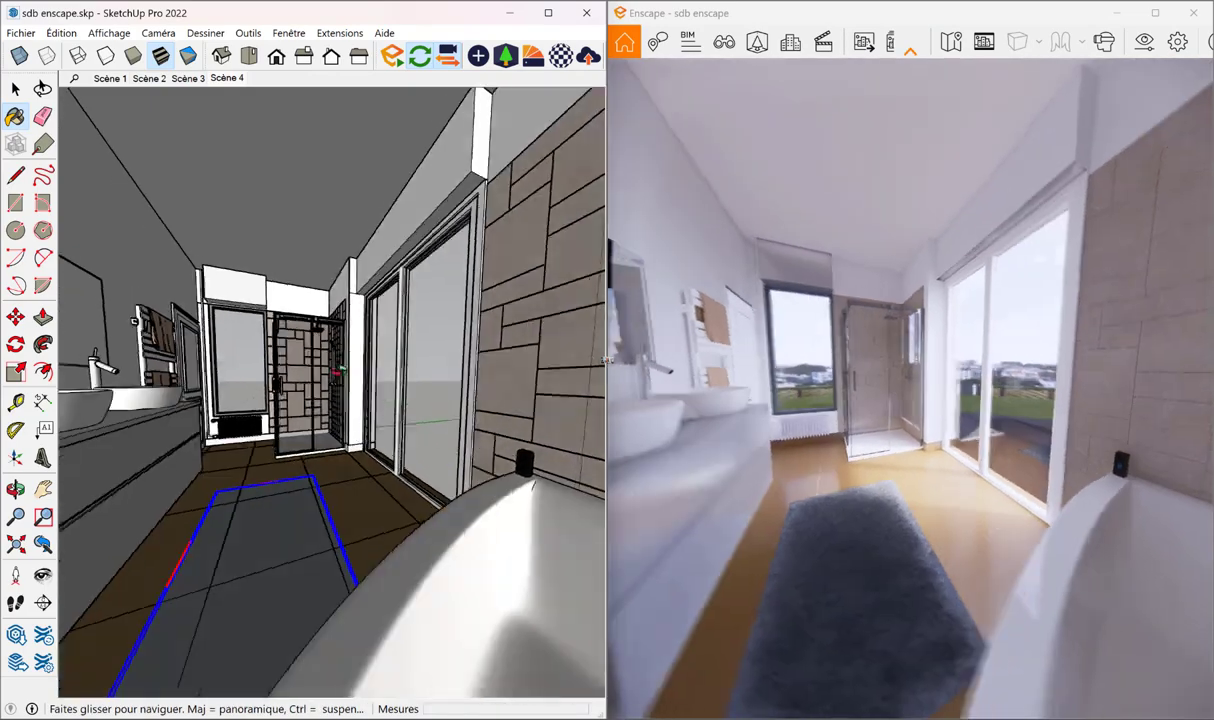
{"action": "key", "text": "Down"}
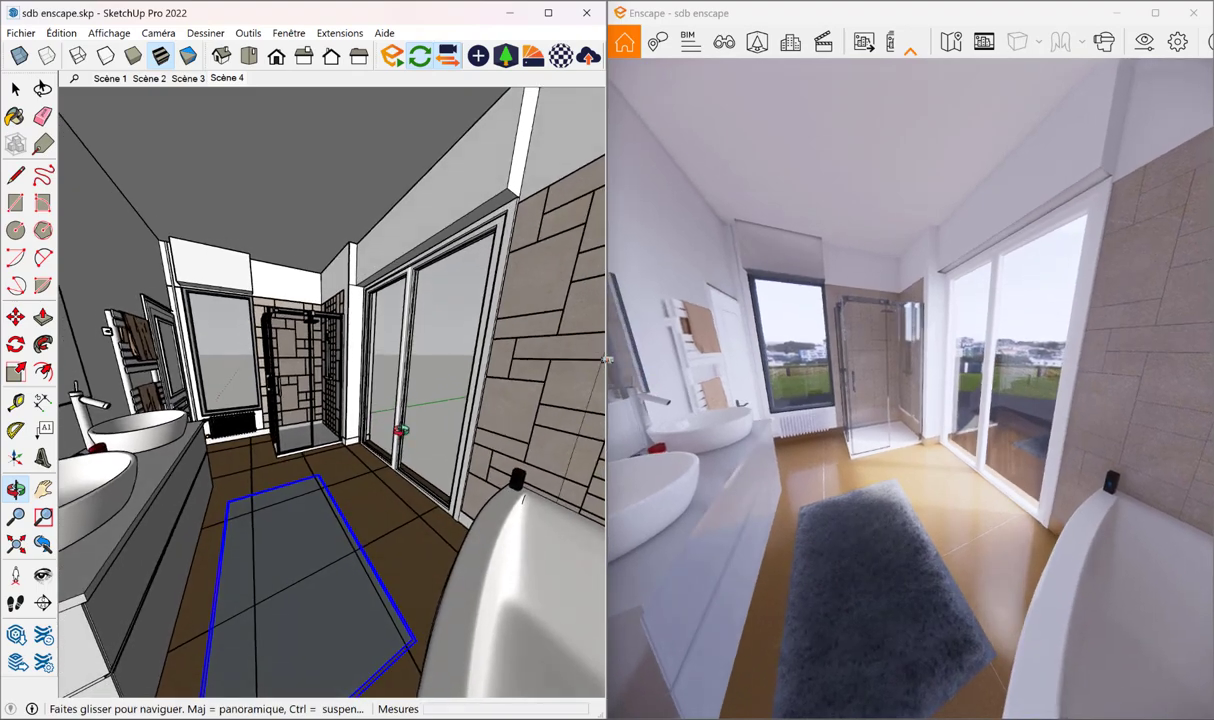
{"action": "key", "text": "Up"}
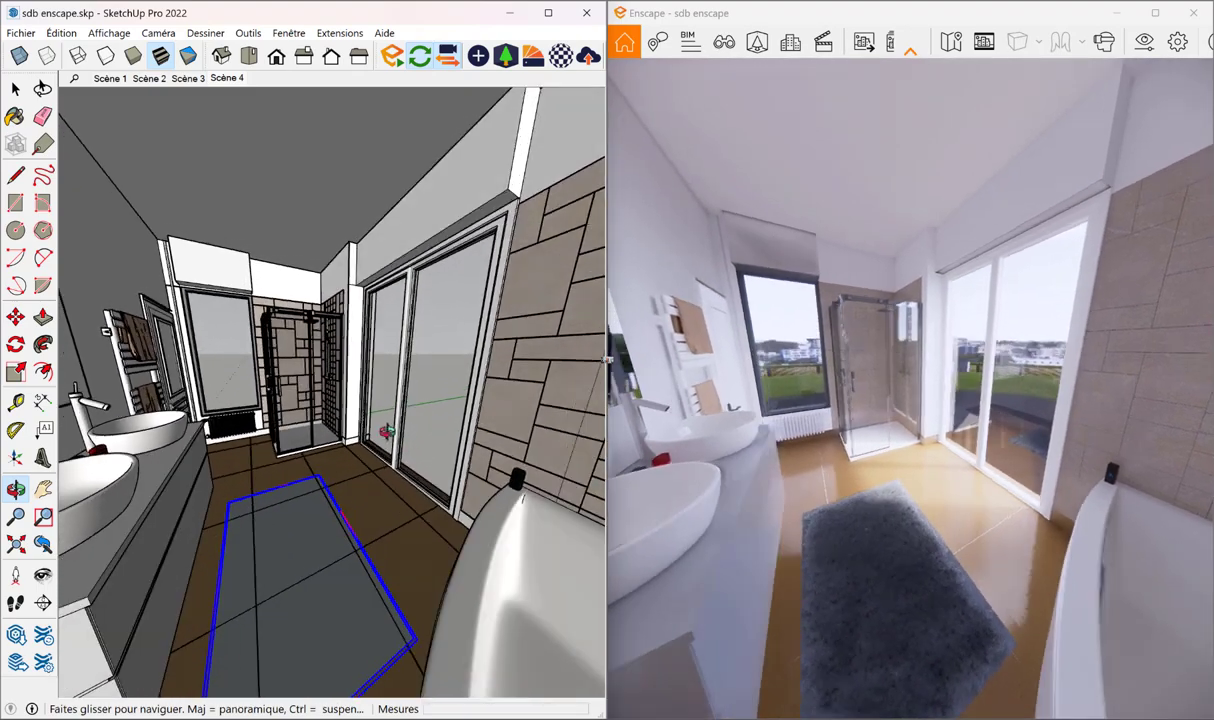
{"action": "left_click_drag", "start_coordinate": [420, 432], "coordinate": [472, 445]}
{"action": "mouse_move", "coordinate": [472, 445]}
{"action": "middle_mouse_down"}
{"action": "mouse_move", "coordinate": [125, 442]}
{"action": "mouse_move", "coordinate": [255, 387]}
{"action": "middle_mouse_up"}
{"action": "key", "text": "b"}
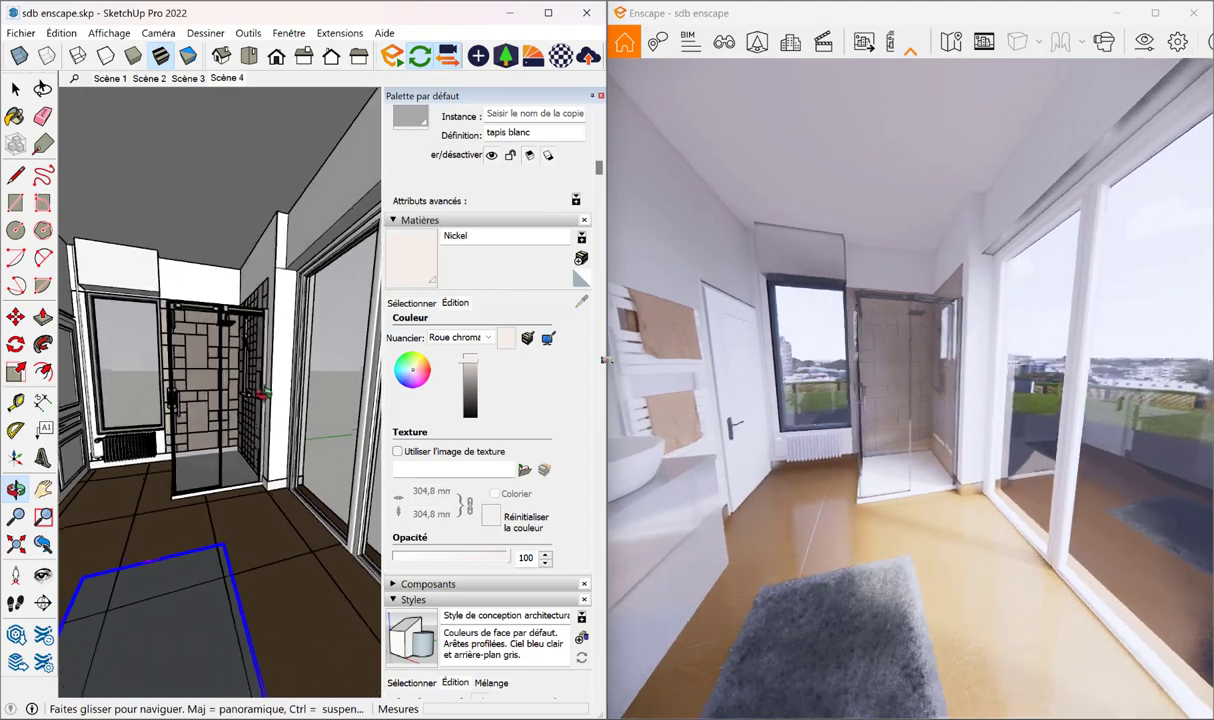
{"action": "middle_click_drag", "start_coordinate": [255, 387], "coordinate": [297, 436]}
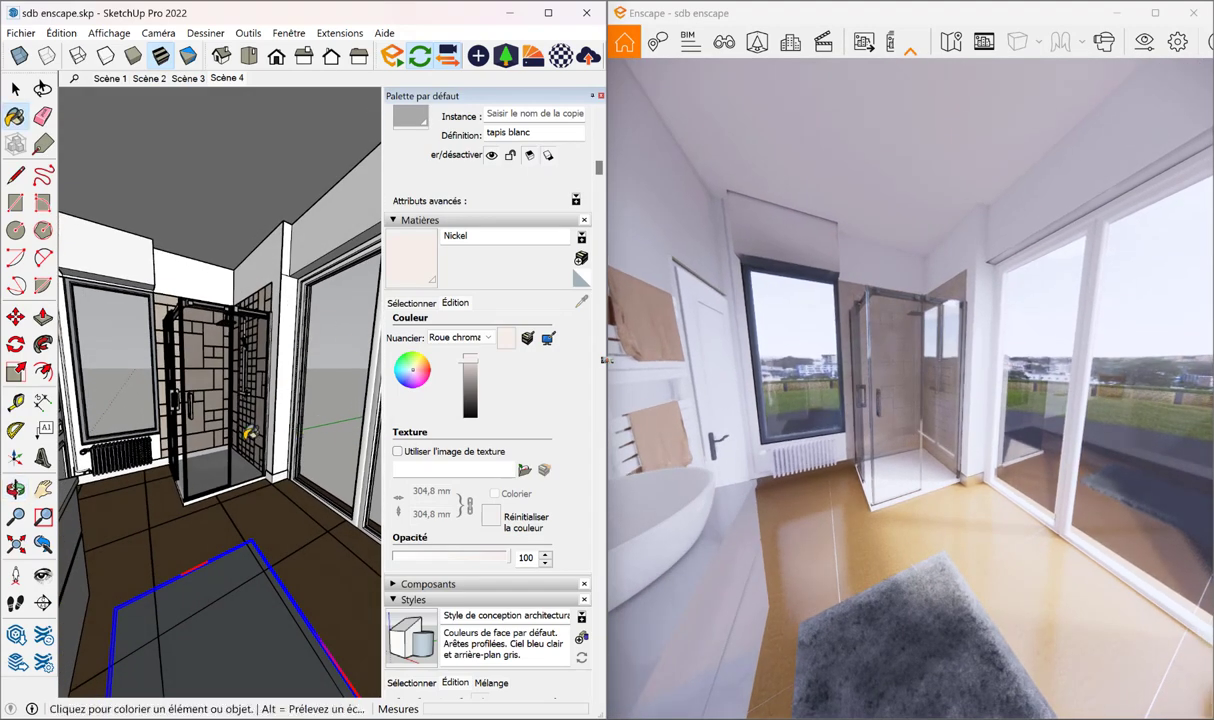
{"action": "mouse_move", "coordinate": [250, 432]}
{"action": "middle_mouse_down"}
{"action": "mouse_move", "coordinate": [197, 452]}
{"action": "mouse_move", "coordinate": [205, 445]}
{"action": "middle_mouse_up"}
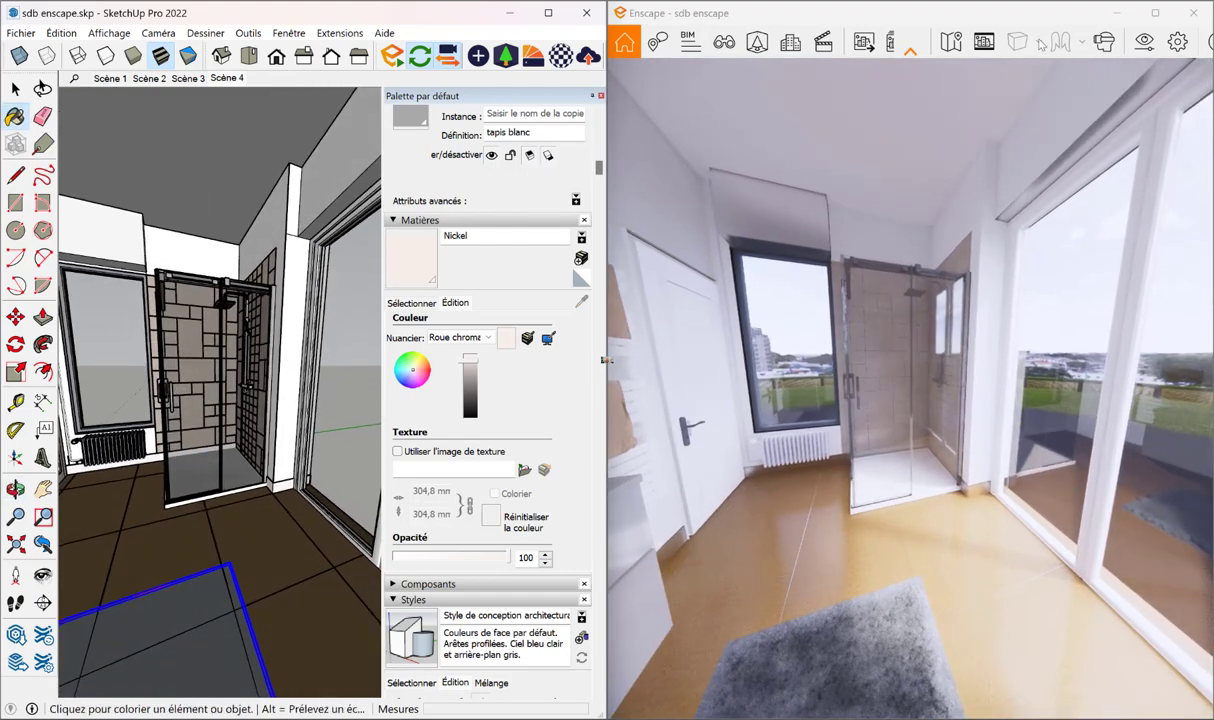
{"action": "left_click", "coordinate": [1141, 47]}
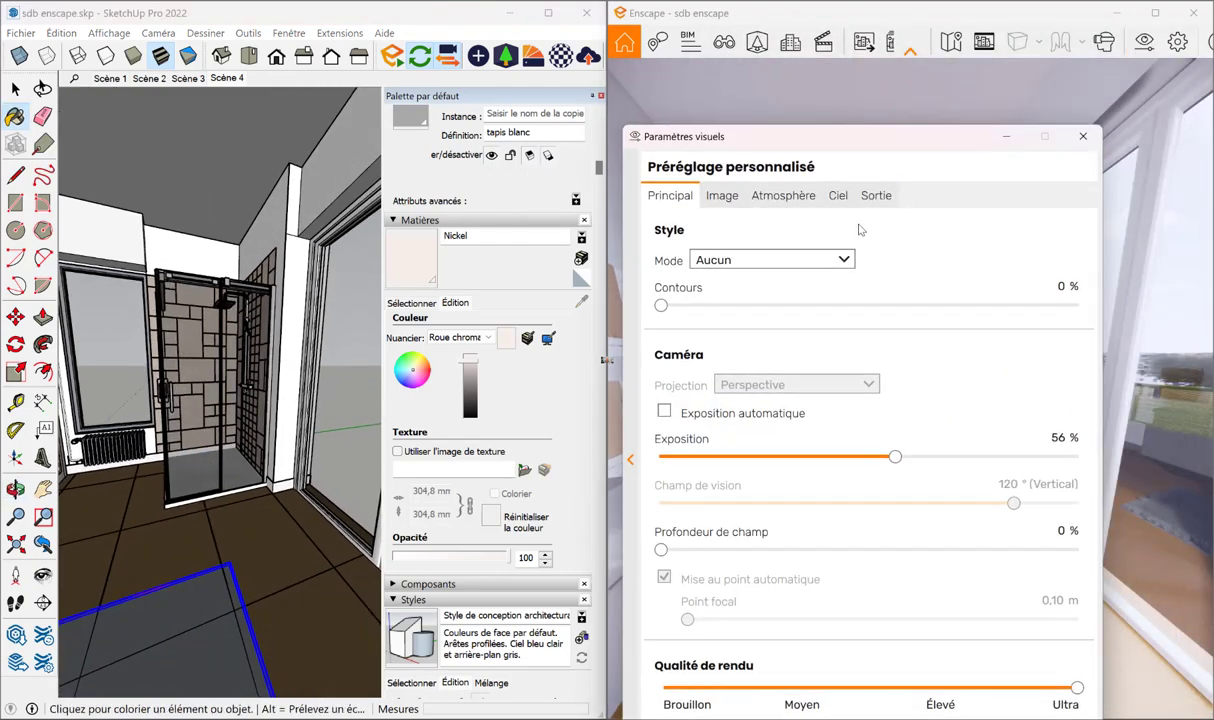
- Move Visual Settings aside and set Exposition to 55%, with automatic exposure off and depth of field at 0%
{"action": "left_click_drag", "start_coordinate": [825, 148], "coordinate": [314, 123]}
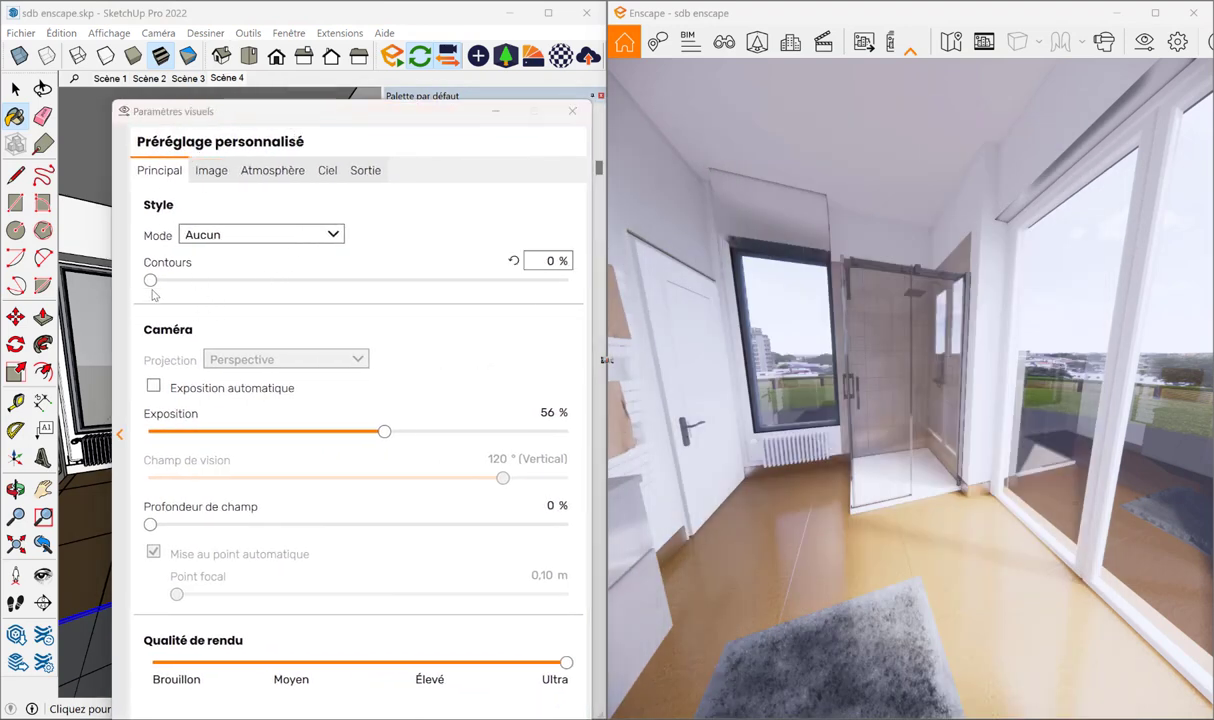
{"action": "mouse_move", "coordinate": [386, 437]}
{"action": "left_mouse_down"}
{"action": "mouse_move", "coordinate": [336, 428]}
{"action": "mouse_move", "coordinate": [387, 428]}
{"action": "mouse_move", "coordinate": [380, 421]}
{"action": "left_mouse_up"}
{"action": "left_click", "coordinate": [200, 392]}
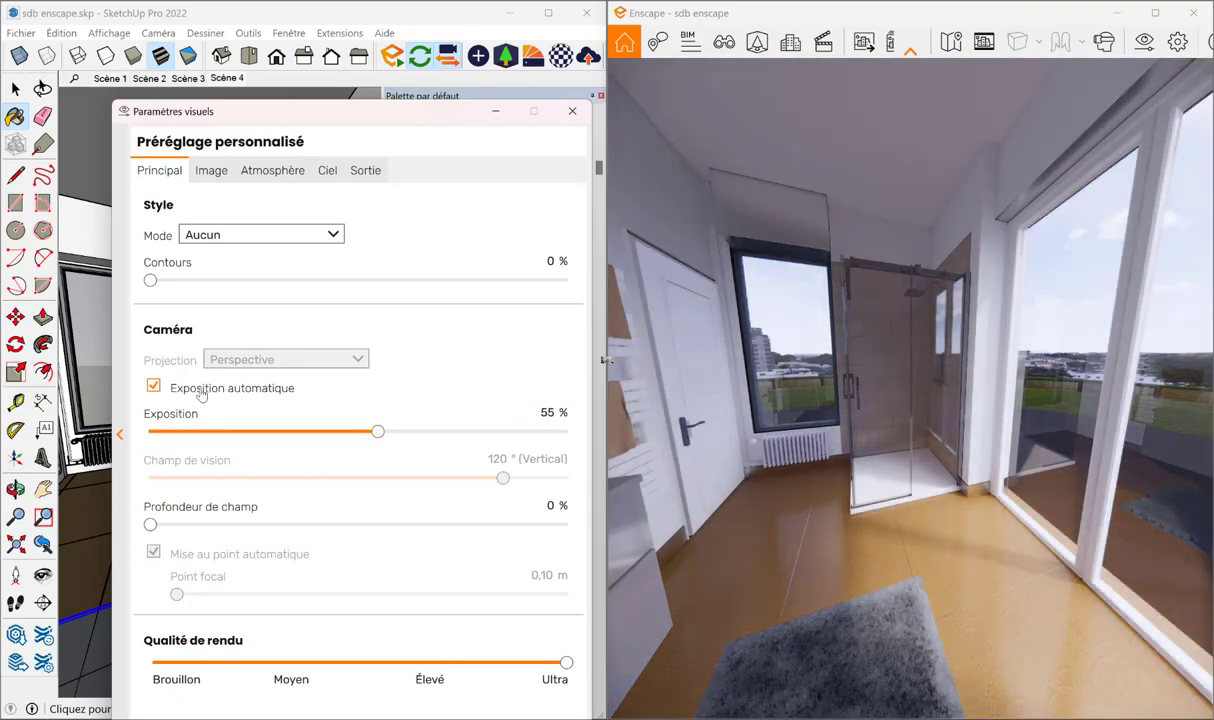
{"action": "left_click", "coordinate": [200, 394]}
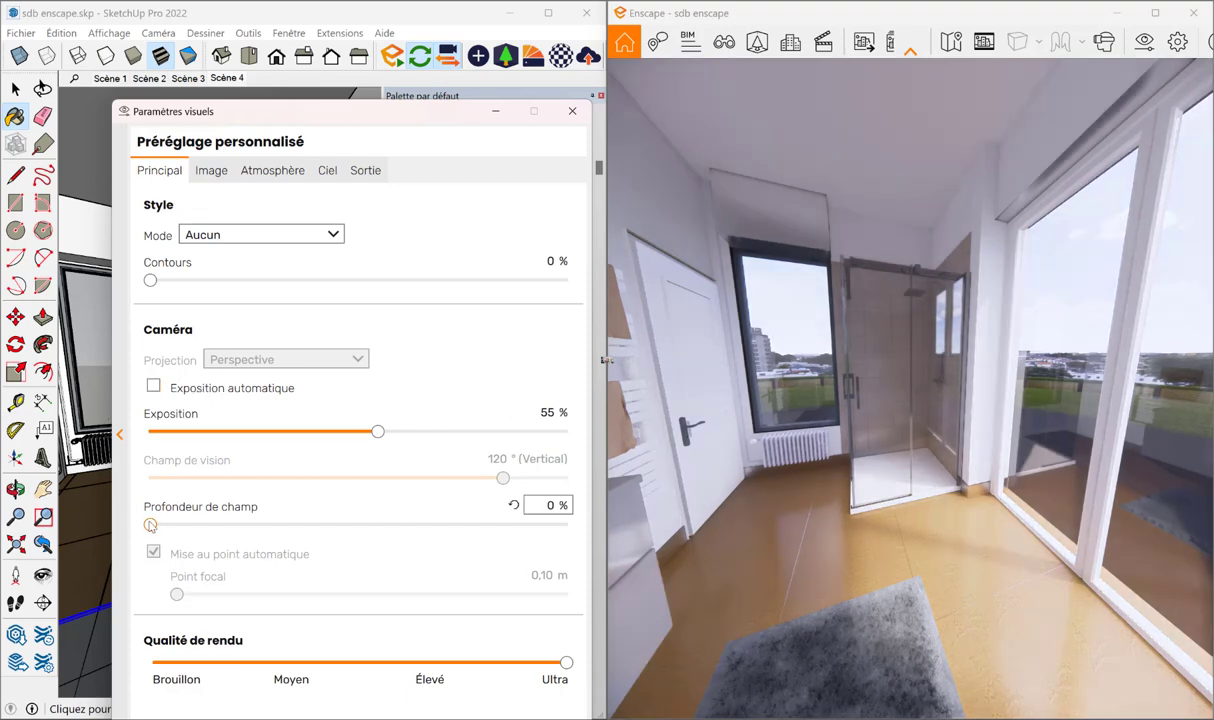
{"action": "mouse_move", "coordinate": [150, 525]}
{"action": "left_mouse_down"}
{"action": "mouse_move", "coordinate": [476, 527]}
{"action": "mouse_move", "coordinate": [233, 528]}
{"action": "mouse_move", "coordinate": [339, 542]}
{"action": "mouse_move", "coordinate": [209, 555]}
{"action": "mouse_move", "coordinate": [145, 540]}
{"action": "left_mouse_up"}
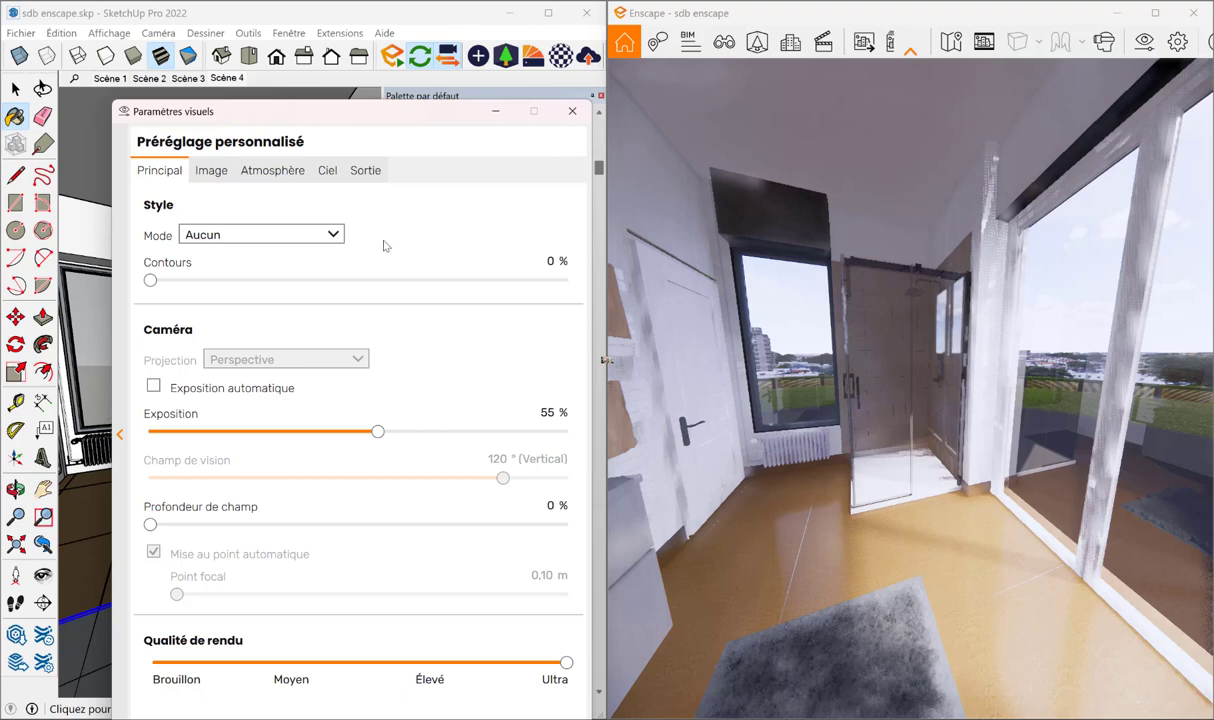
- On the Image tab, set Hautes lumières to -17%, Saturation to 102% and colour temperature to 9521 K
{"action": "left_click", "coordinate": [210, 174]}
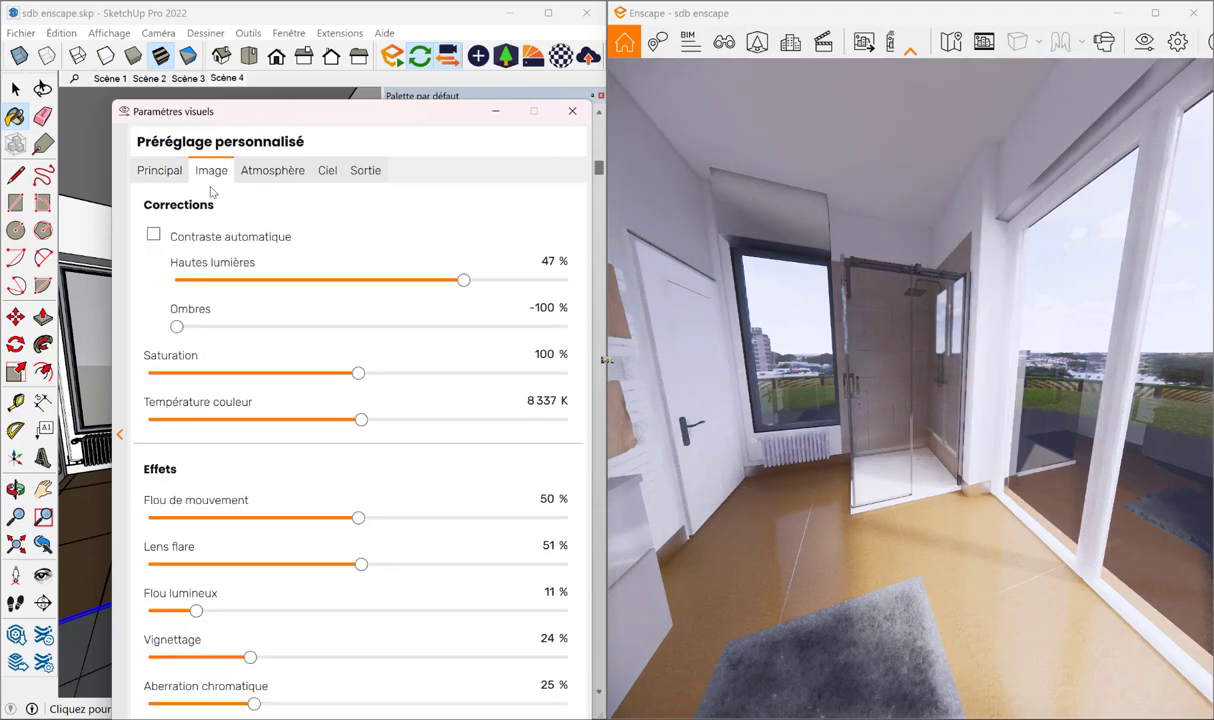
{"action": "mouse_move", "coordinate": [466, 283]}
{"action": "left_mouse_down"}
{"action": "mouse_move", "coordinate": [260, 285]}
{"action": "mouse_move", "coordinate": [302, 292]}
{"action": "left_mouse_up"}
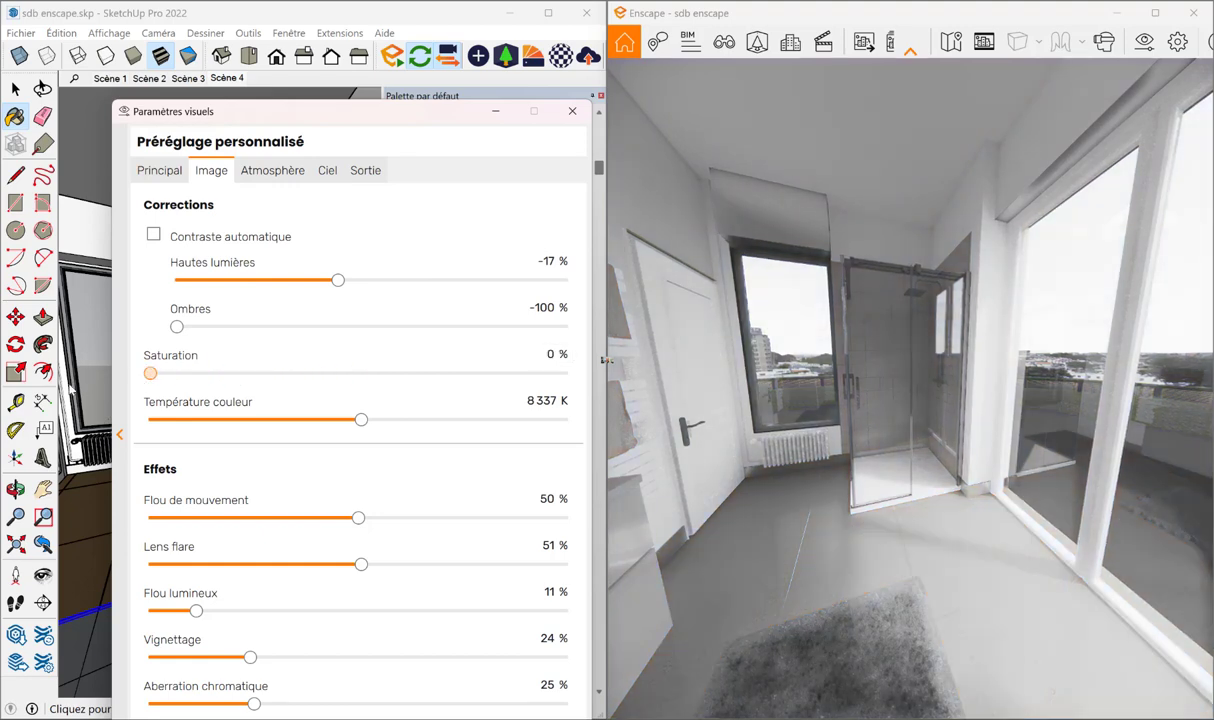
{"action": "mouse_move", "coordinate": [150, 373]}
{"action": "left_mouse_down"}
{"action": "mouse_move", "coordinate": [603, 366]}
{"action": "mouse_move", "coordinate": [364, 396]}
{"action": "mouse_move", "coordinate": [393, 429]}
{"action": "left_mouse_up"}
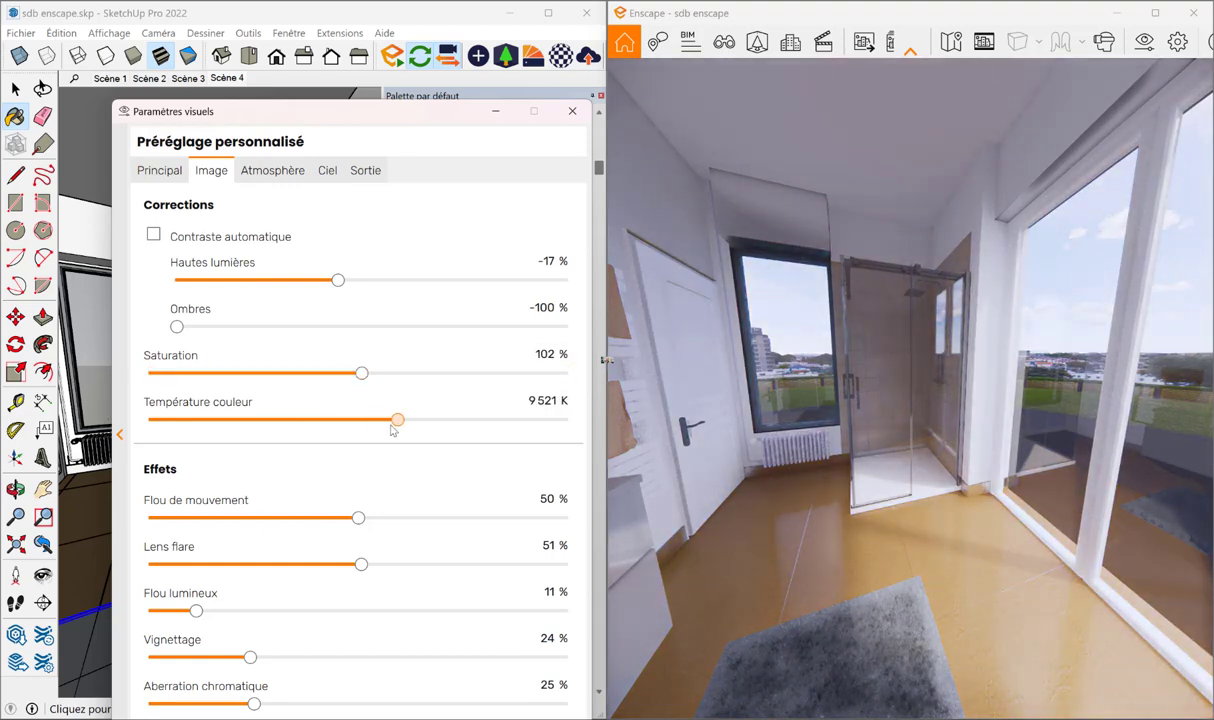
- On the Atmosphère tab, bring Brouillard intensity to 0% and Luminosité du soleil to 0%
{"action": "scroll", "coordinate": [314, 568], "scroll_direction": "down", "scroll_amount": 1}
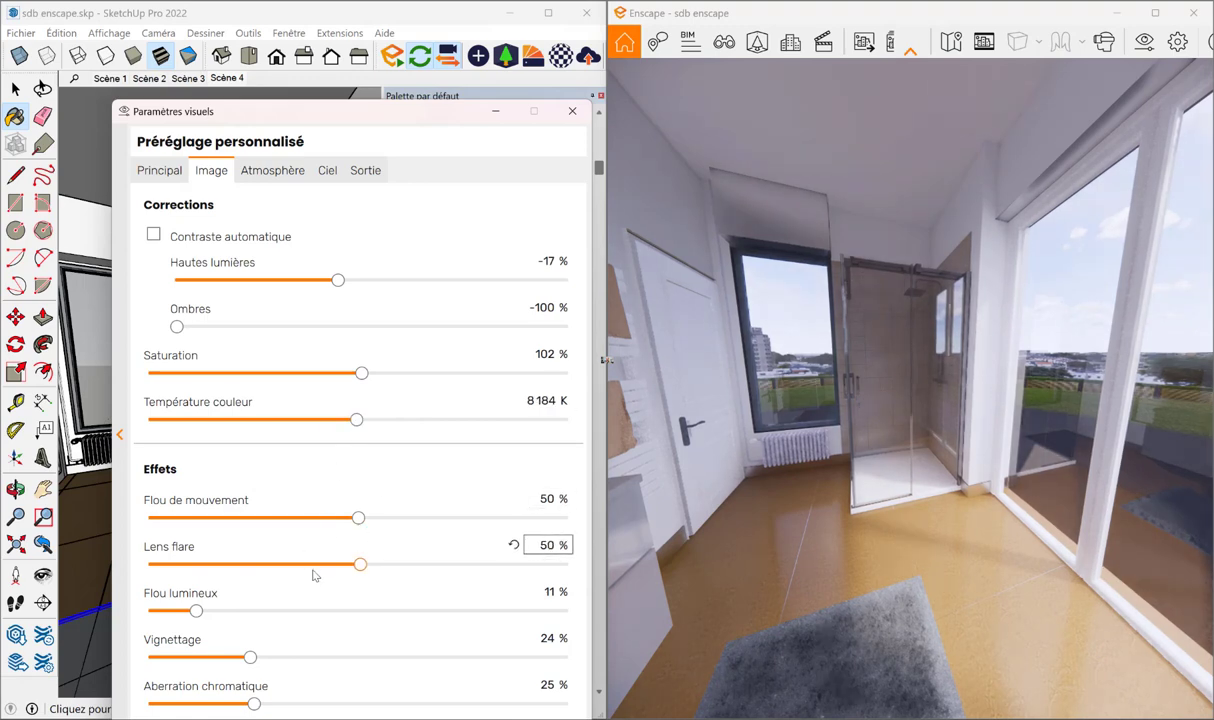
{"action": "left_click", "coordinate": [260, 172]}
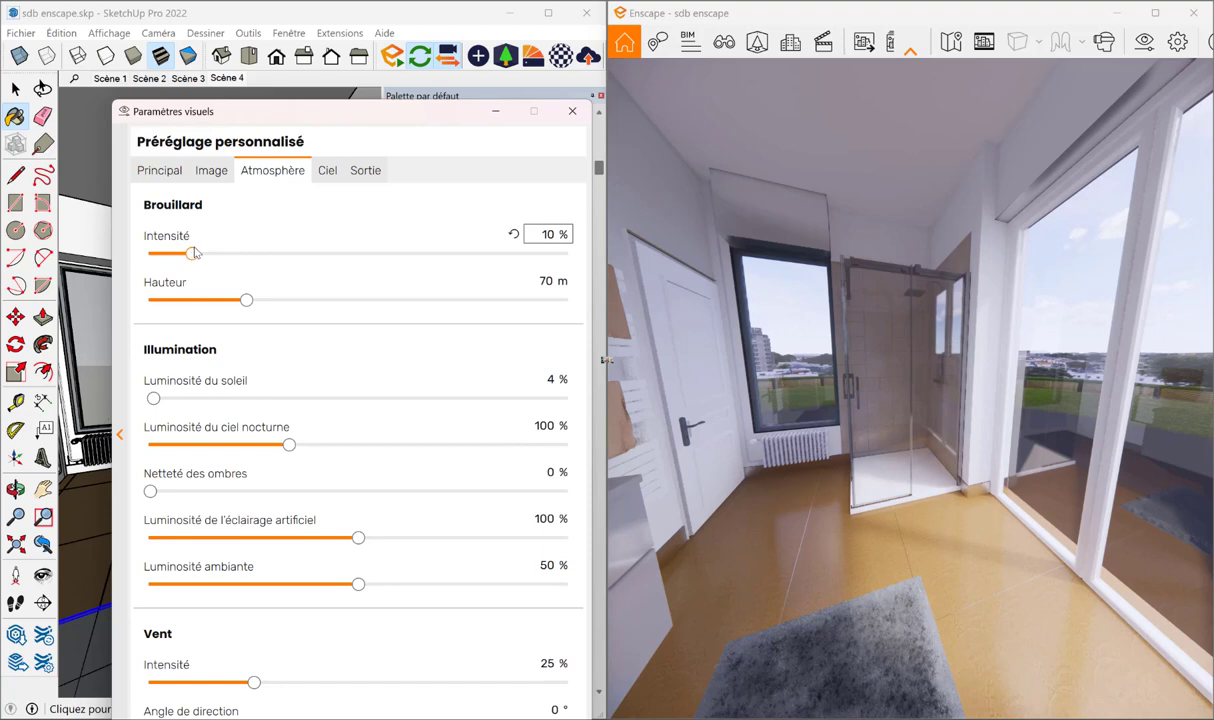
{"action": "mouse_move", "coordinate": [195, 253]}
{"action": "left_mouse_down"}
{"action": "mouse_move", "coordinate": [555, 254]}
{"action": "mouse_move", "coordinate": [252, 254]}
{"action": "mouse_move", "coordinate": [517, 254]}
{"action": "left_mouse_up"}
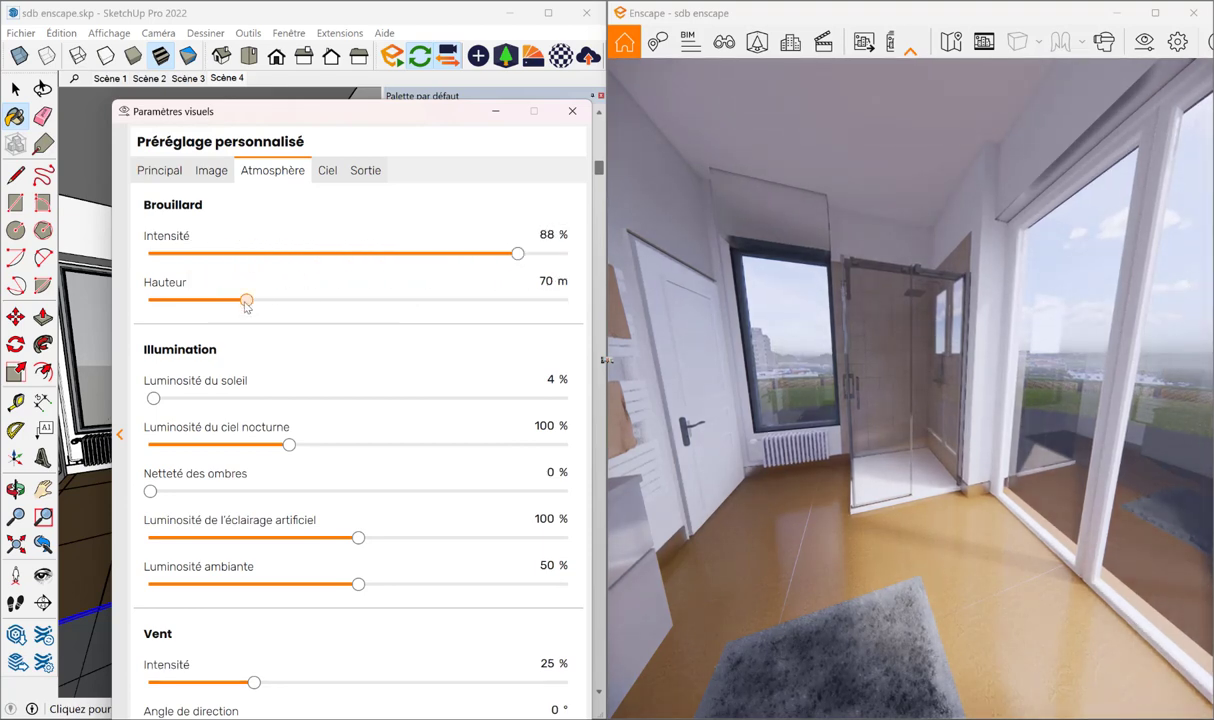
{"action": "mouse_move", "coordinate": [246, 301]}
{"action": "left_mouse_down"}
{"action": "mouse_move", "coordinate": [474, 300]}
{"action": "mouse_move", "coordinate": [250, 300]}
{"action": "mouse_move", "coordinate": [292, 301]}
{"action": "left_mouse_up"}
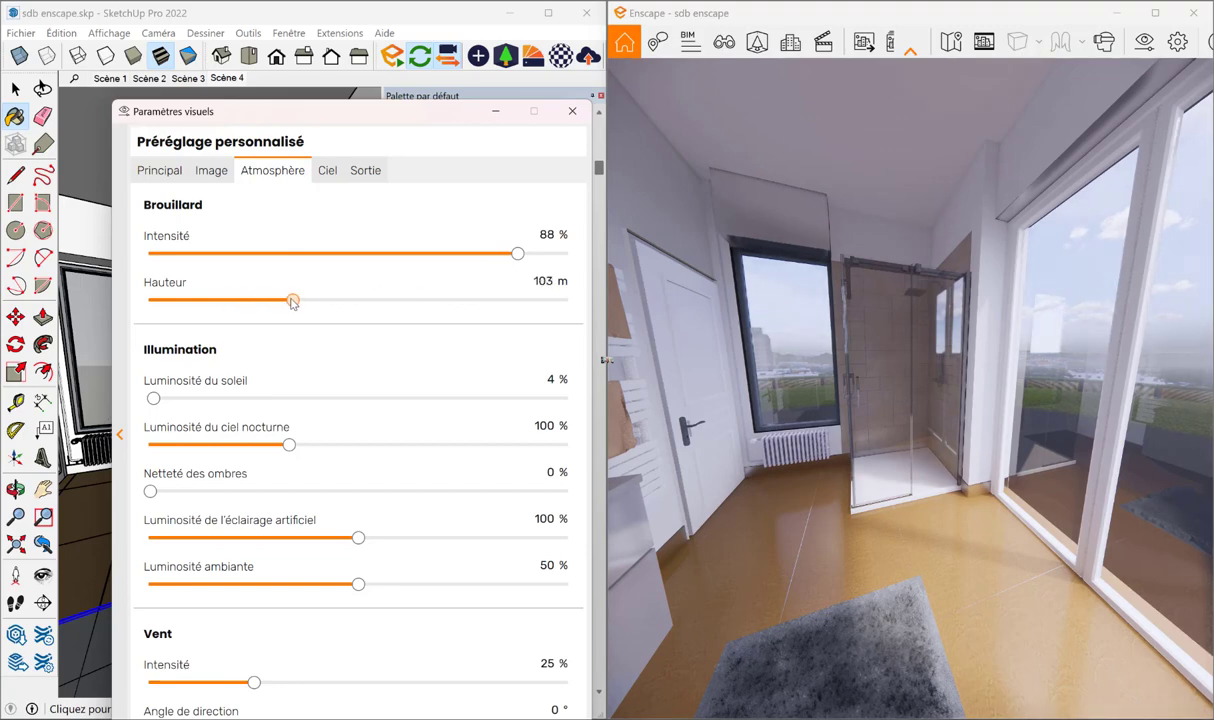
{"action": "left_click_drag", "start_coordinate": [517, 253], "coordinate": [150, 254]}
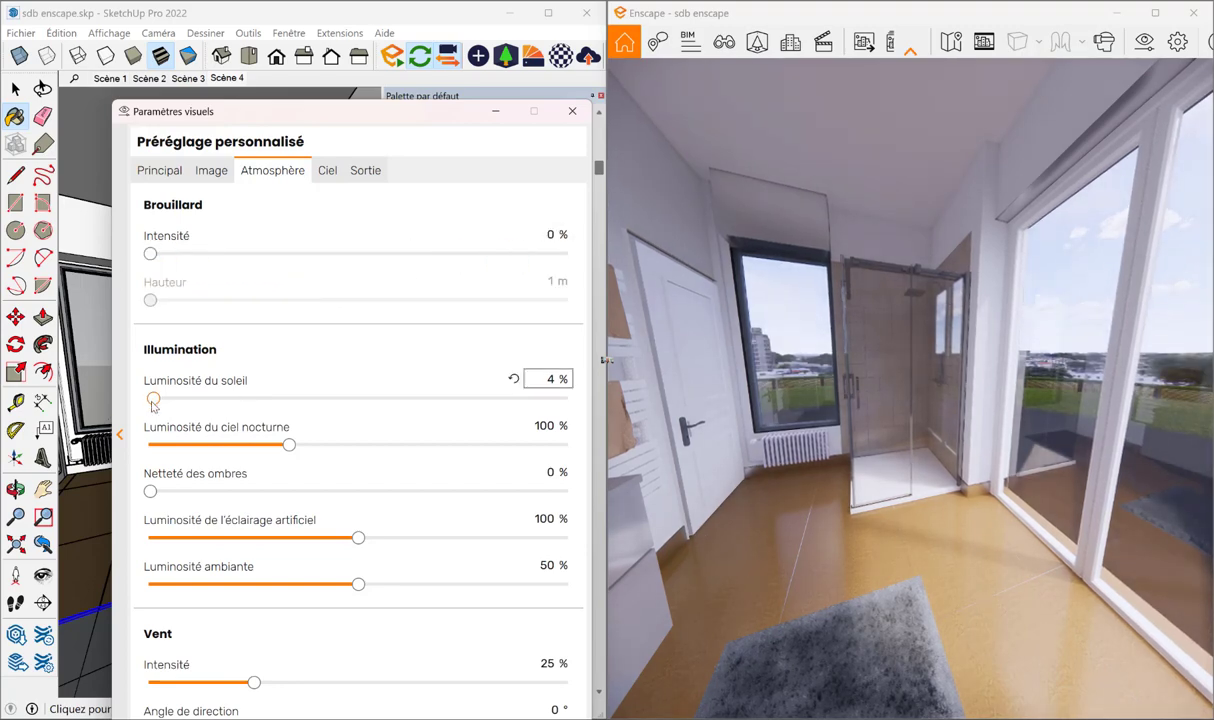
{"action": "mouse_move", "coordinate": [178, 399]}
{"action": "left_mouse_down"}
{"action": "mouse_move", "coordinate": [355, 399]}
{"action": "mouse_move", "coordinate": [150, 399]}
{"action": "left_mouse_up"}
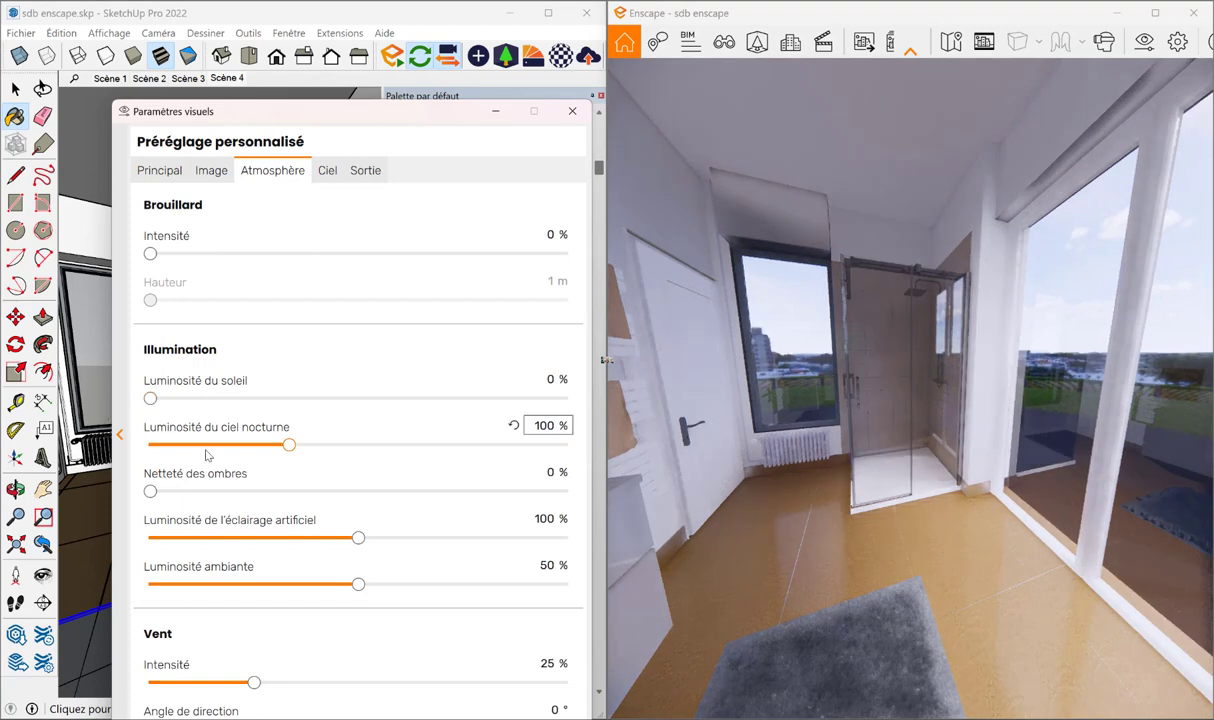
- In the Ciel tab, try the Désert, Forêt and mountain horizons, then settle on Ville
{"action": "left_click", "coordinate": [327, 172]}
{"action": "left_click", "coordinate": [228, 271]}
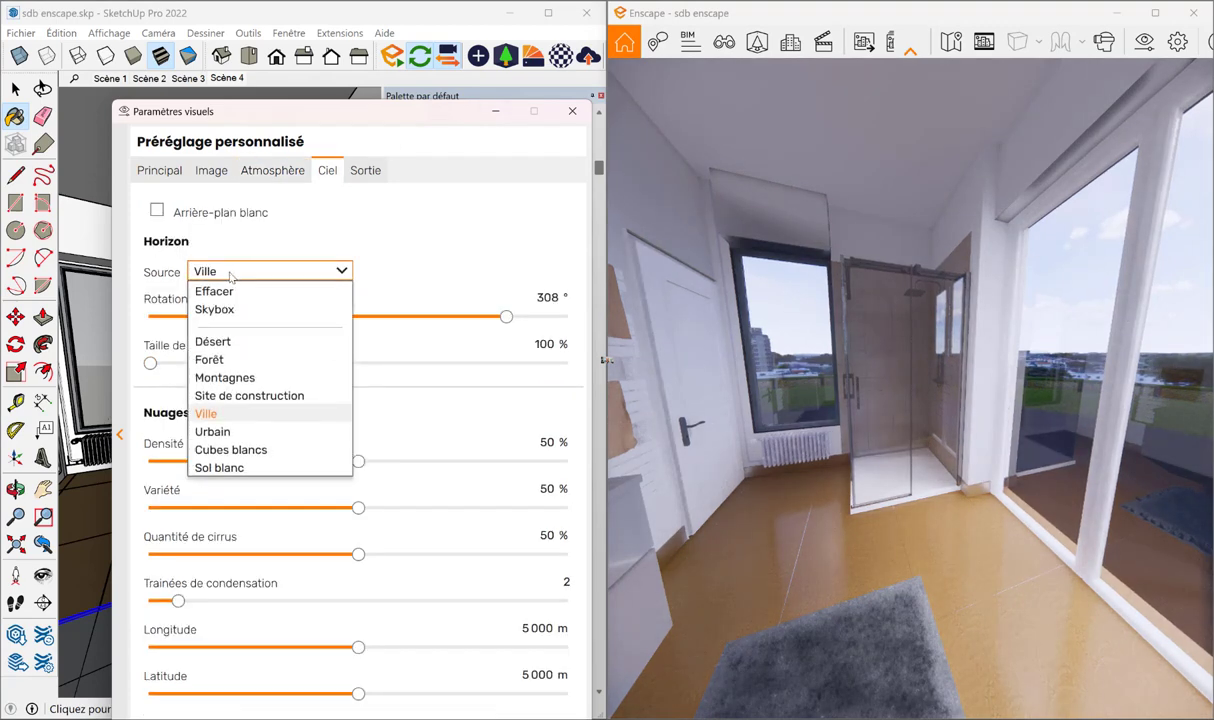
{"action": "left_click", "coordinate": [212, 342]}
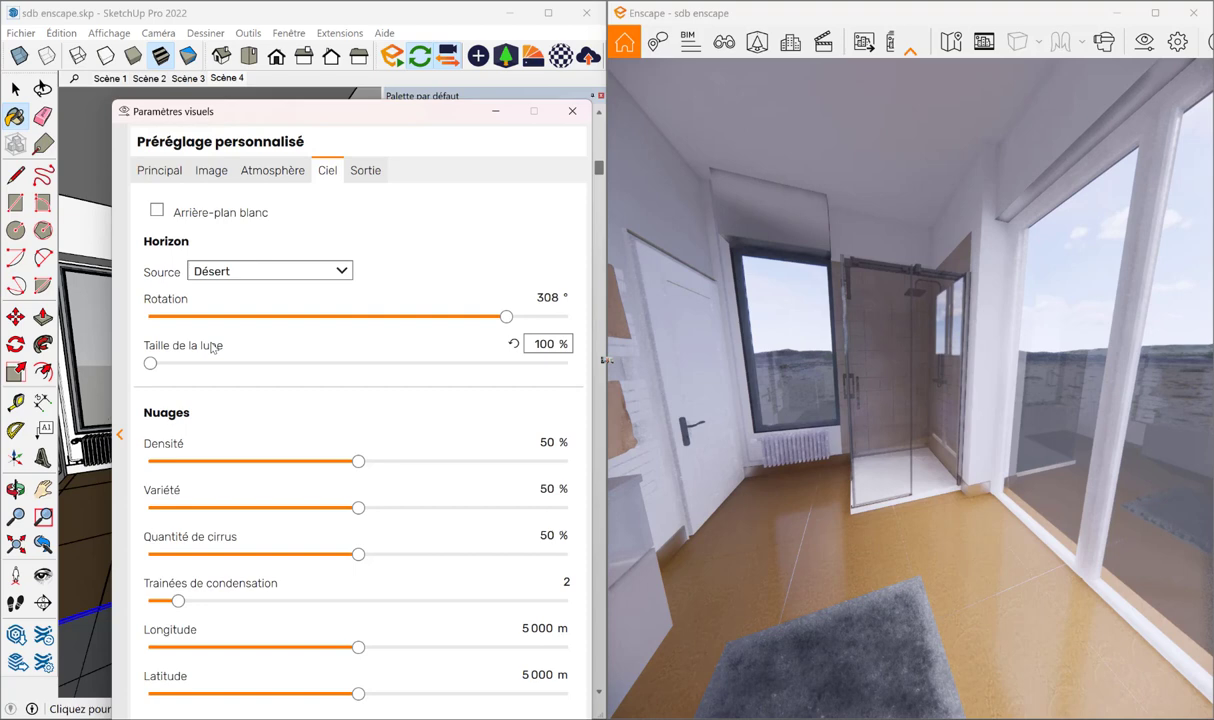
{"action": "left_click", "coordinate": [266, 271]}
{"action": "left_click", "coordinate": [222, 361]}
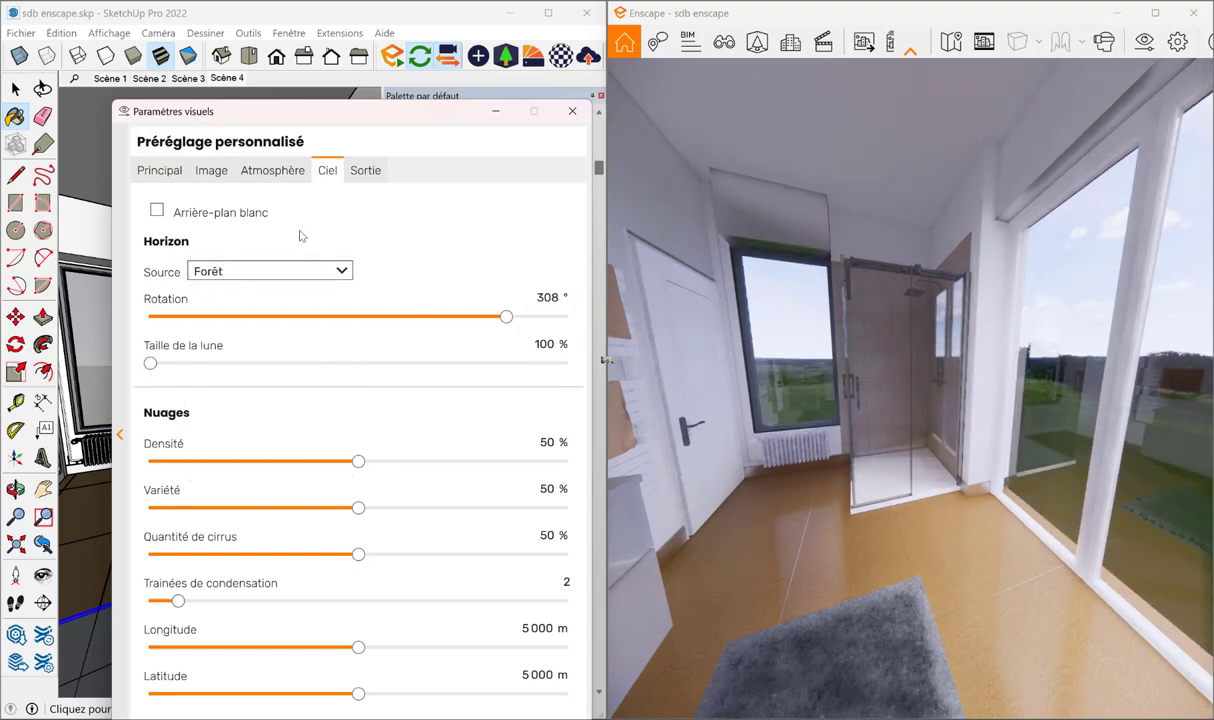
{"action": "left_click", "coordinate": [262, 272]}
{"action": "left_click", "coordinate": [226, 378]}
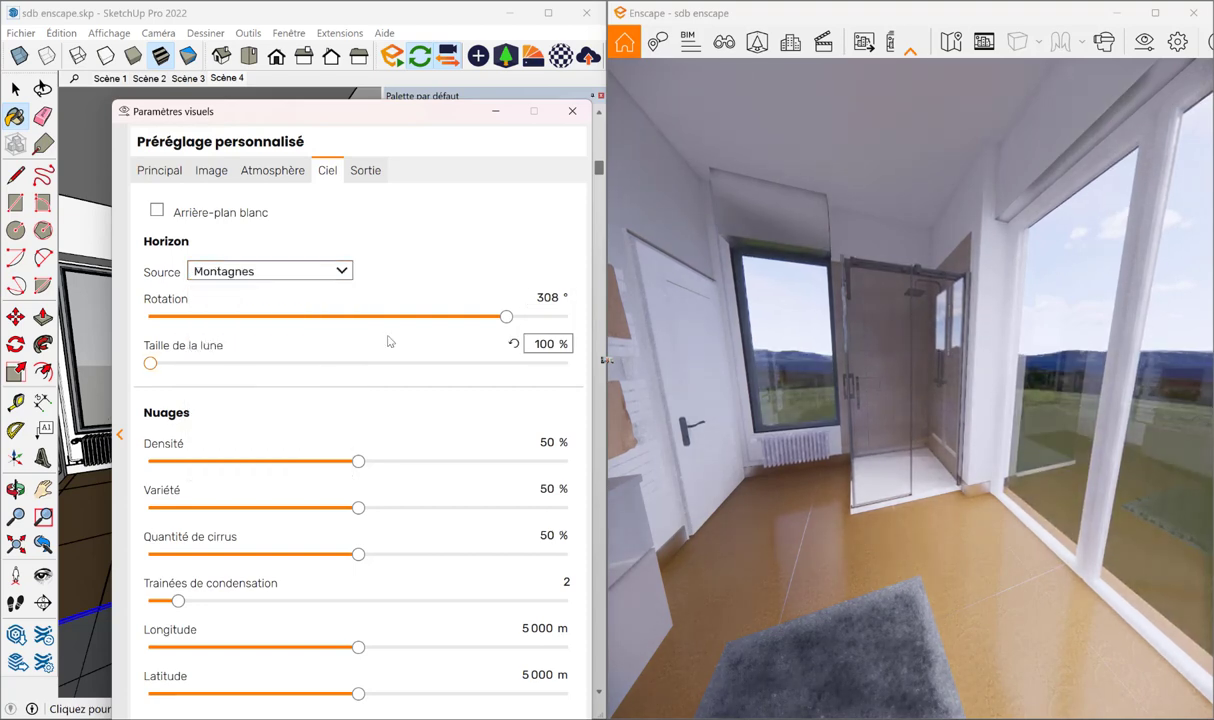
{"action": "left_click", "coordinate": [240, 275]}
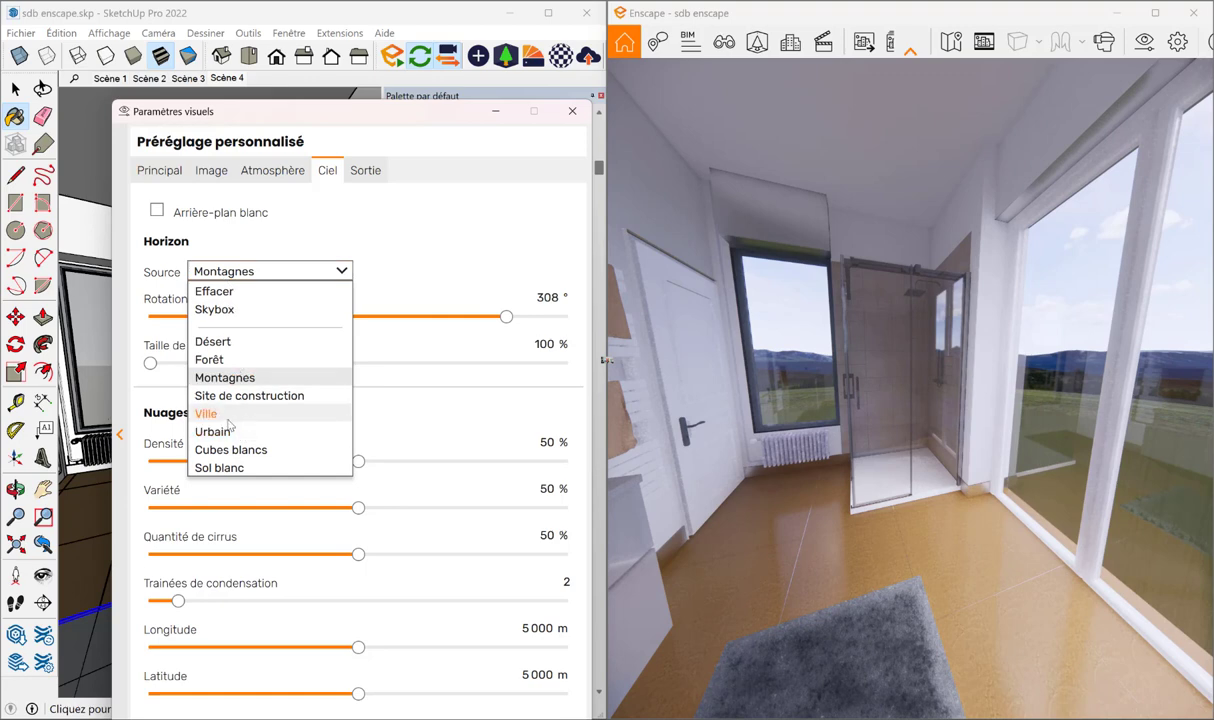
{"action": "left_click", "coordinate": [226, 412]}
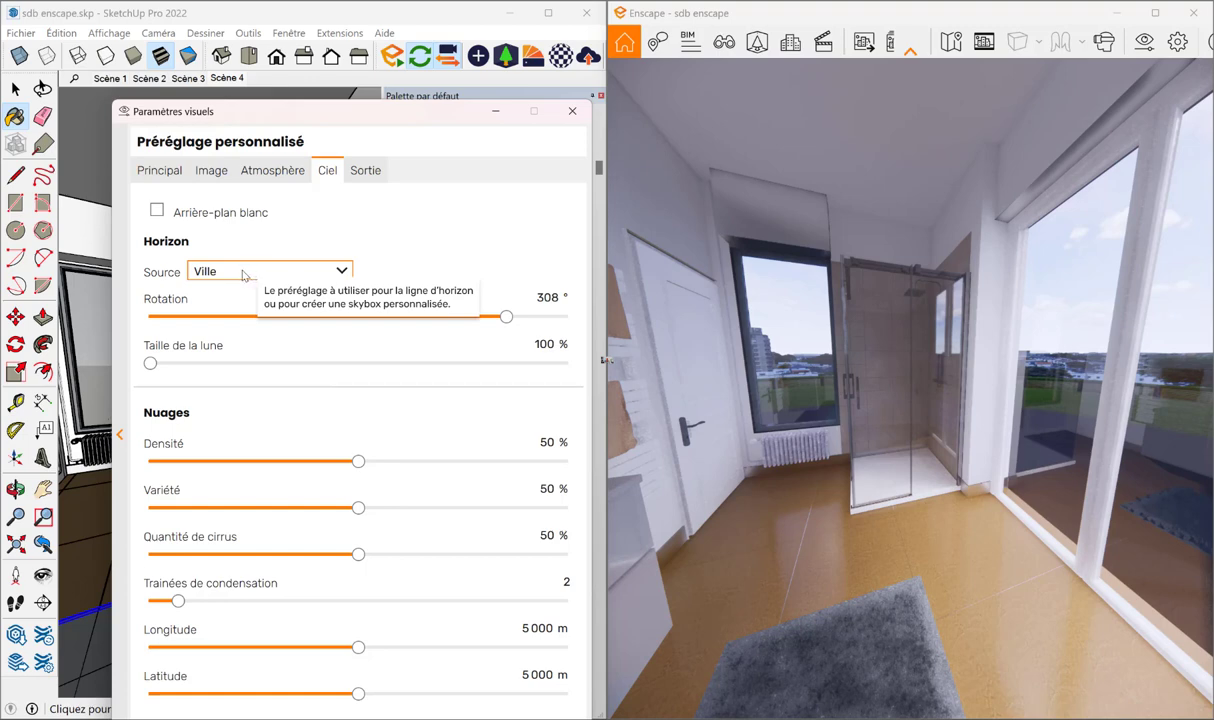
{"action": "mouse_move", "coordinate": [338, 488]}
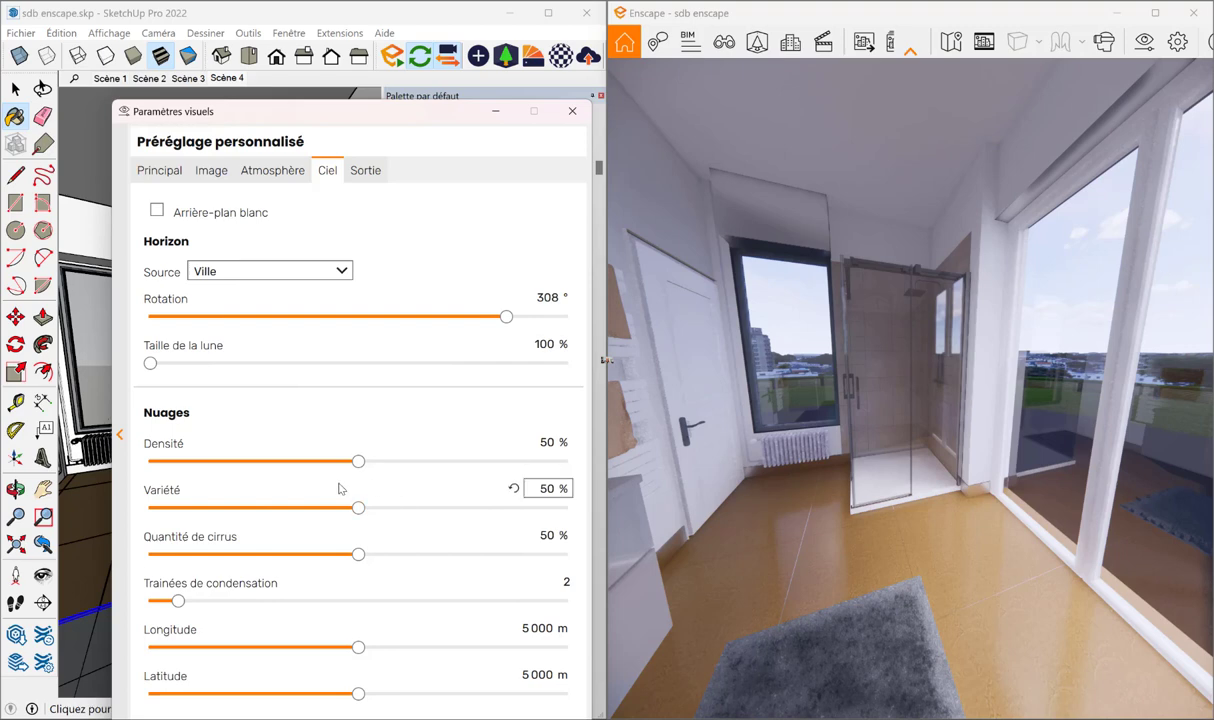
- Set the Nuages sliders to Densité 63%, Variété 42%, cirrus 45% and condensation trails 7
{"action": "left_click_drag", "start_coordinate": [358, 462], "coordinate": [231, 462]}
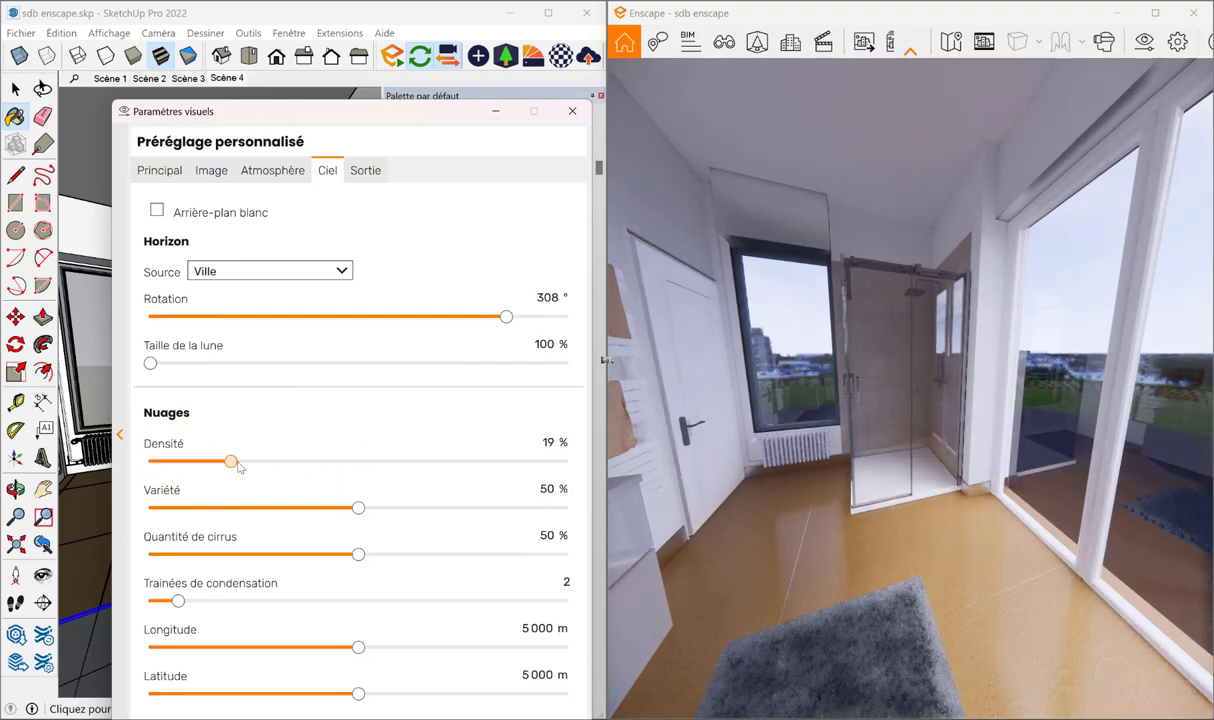
{"action": "mouse_move", "coordinate": [125, 468]}
{"action": "left_mouse_down"}
{"action": "mouse_move", "coordinate": [474, 478]}
{"action": "mouse_move", "coordinate": [372, 470]}
{"action": "mouse_move", "coordinate": [411, 476]}
{"action": "left_mouse_up"}
{"action": "mouse_move", "coordinate": [358, 508]}
{"action": "left_mouse_down"}
{"action": "mouse_move", "coordinate": [328, 508]}
{"action": "mouse_move", "coordinate": [371, 514]}
{"action": "mouse_move", "coordinate": [344, 508]}
{"action": "left_mouse_up"}
{"action": "mouse_move", "coordinate": [358, 554]}
{"action": "left_mouse_down"}
{"action": "mouse_move", "coordinate": [447, 556]}
{"action": "mouse_move", "coordinate": [246, 563]}
{"action": "mouse_move", "coordinate": [570, 556]}
{"action": "left_mouse_up"}
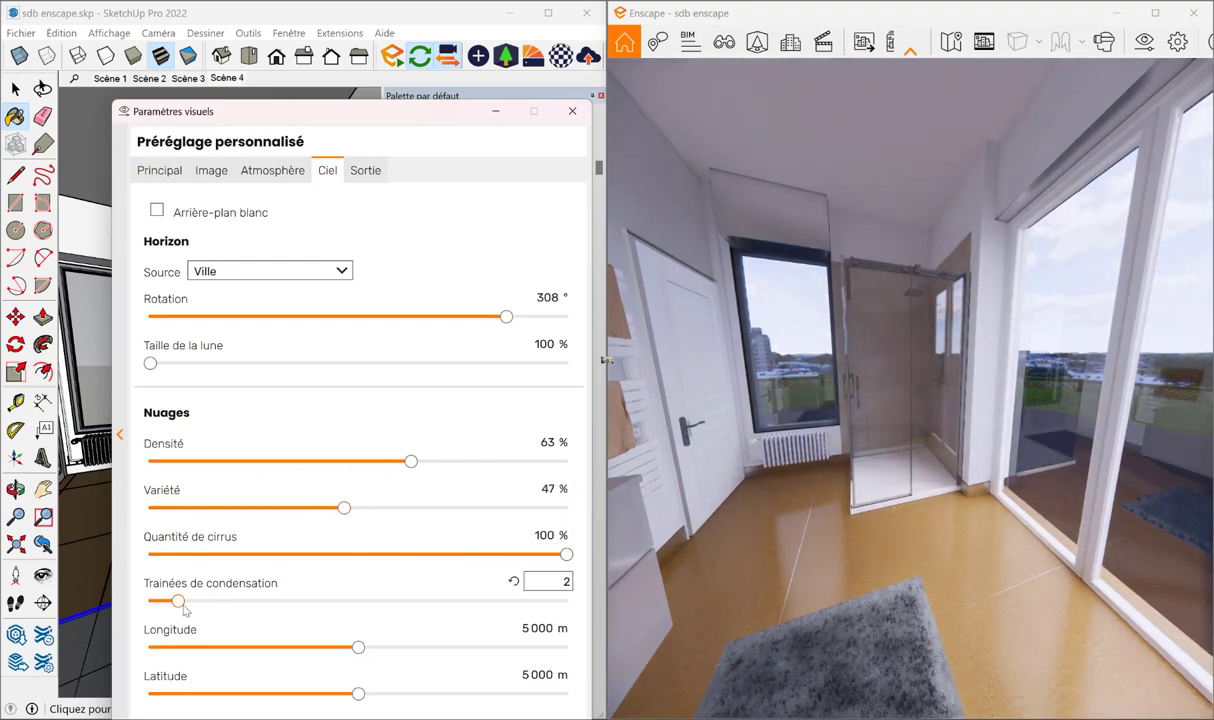
{"action": "left_click_drag", "start_coordinate": [178, 601], "coordinate": [248, 618]}
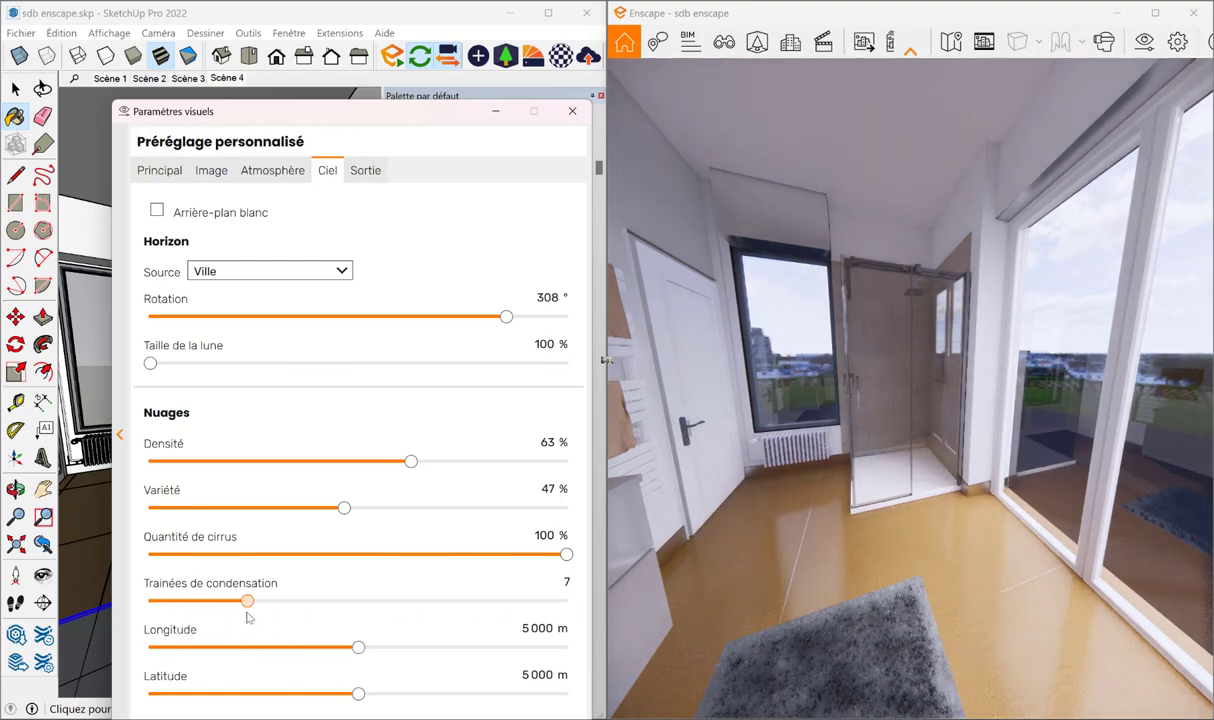
{"action": "left_click_drag", "start_coordinate": [344, 508], "coordinate": [327, 508]}
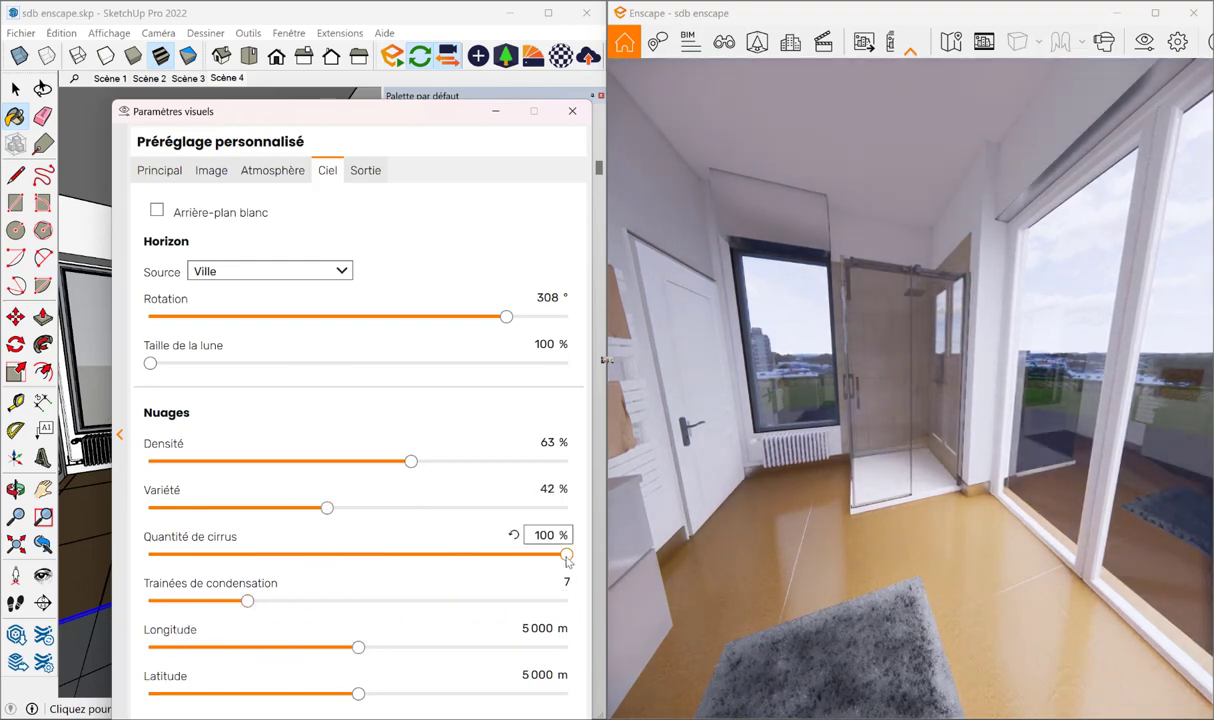
{"action": "left_click_drag", "start_coordinate": [566, 556], "coordinate": [338, 554]}
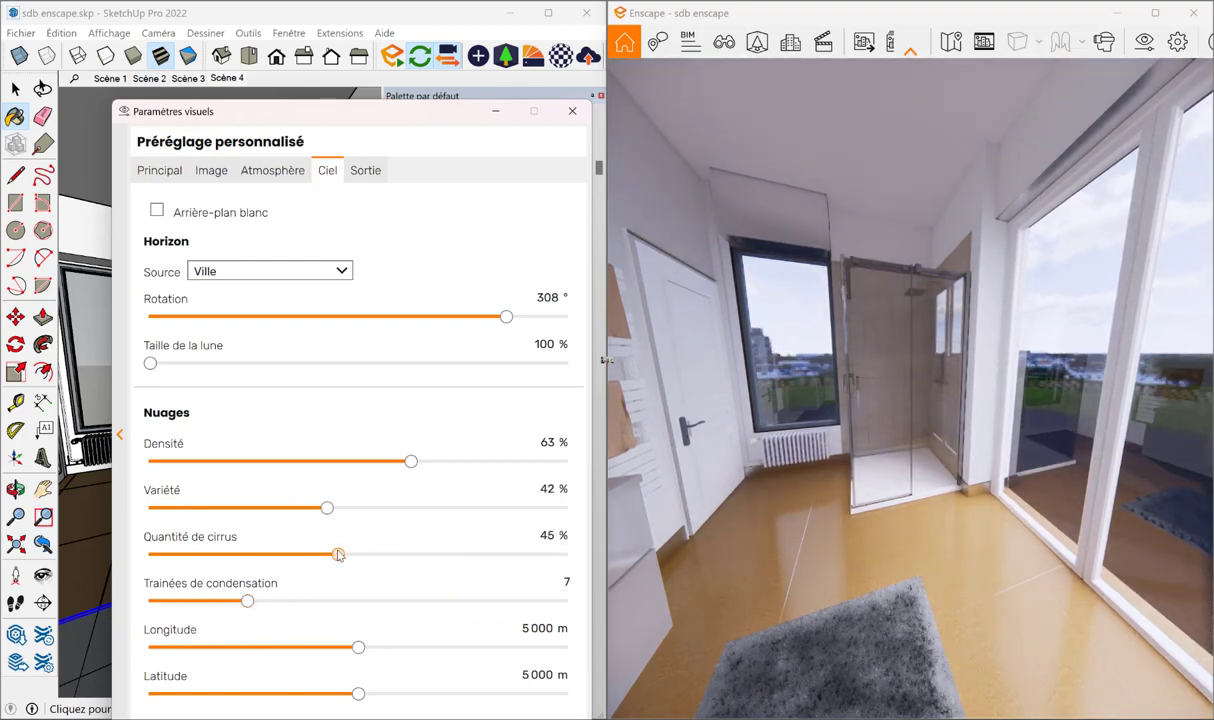
- Close Visual Settings and resize the Enscape render window
{"action": "left_click", "coordinate": [572, 114]}
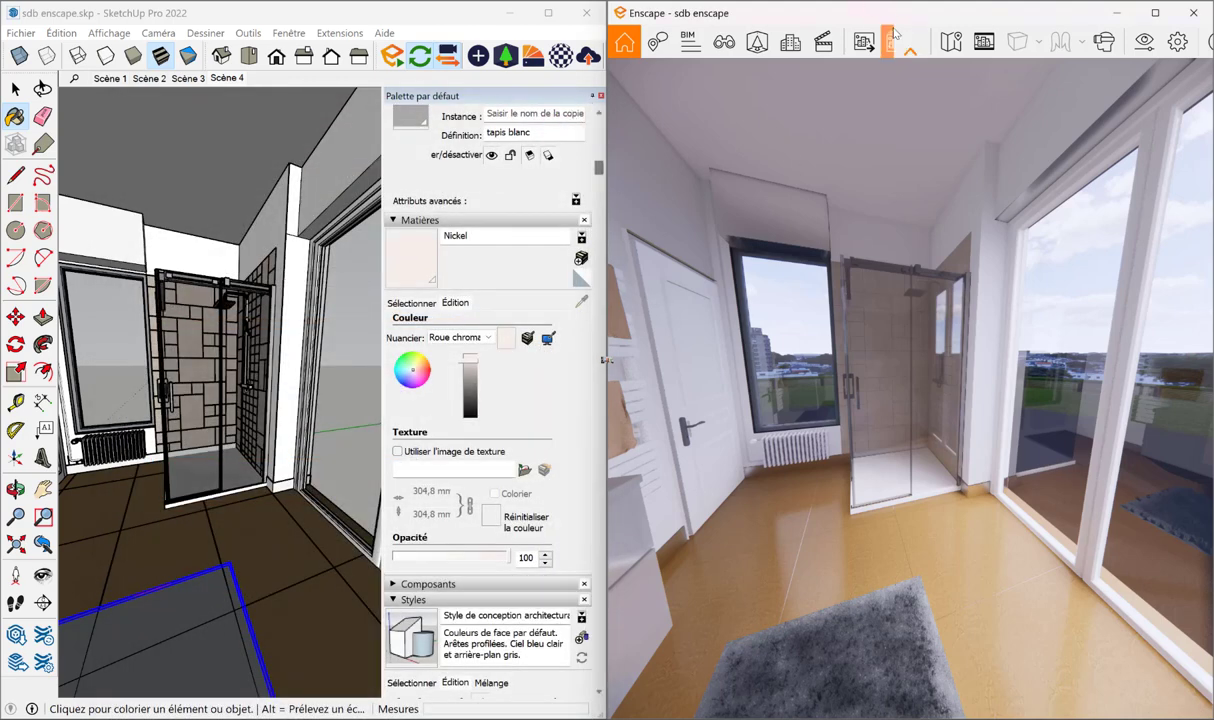
{"action": "double_click", "coordinate": [983, 20]}
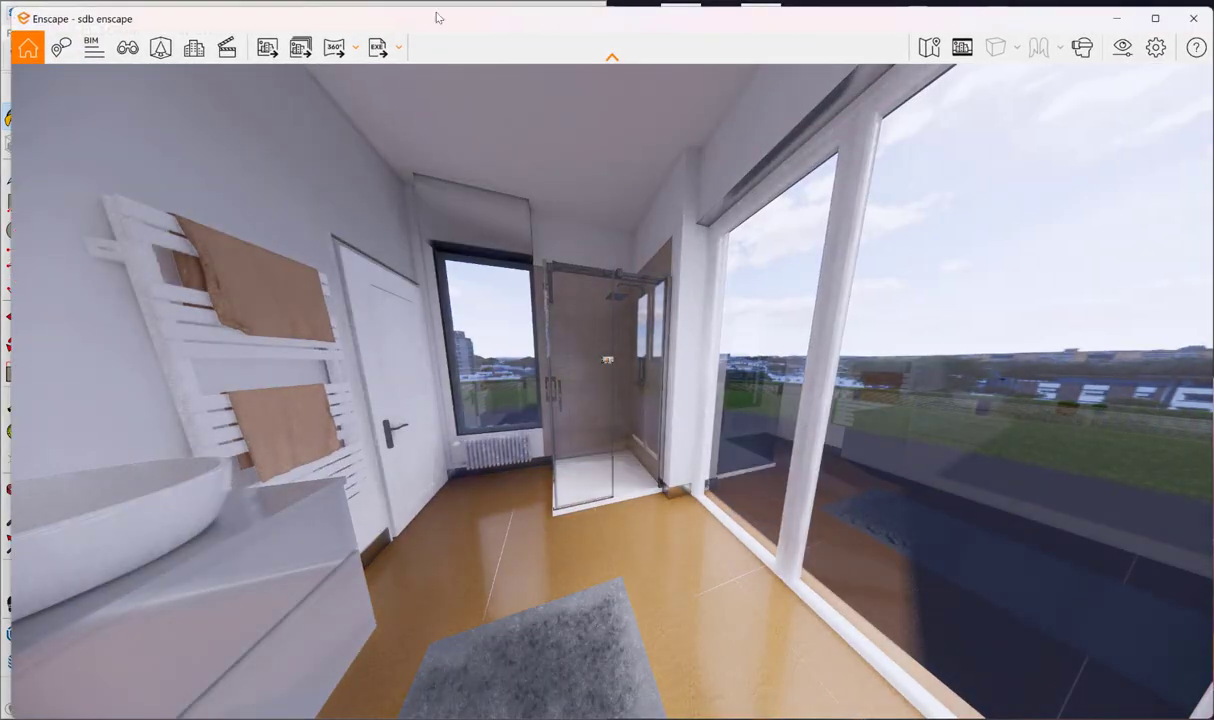
{"action": "mouse_move", "coordinate": [440, 10]}
{"action": "left_mouse_down"}
{"action": "mouse_move", "coordinate": [395, 100]}
{"action": "mouse_move", "coordinate": [538, 147]}
{"action": "left_mouse_up"}
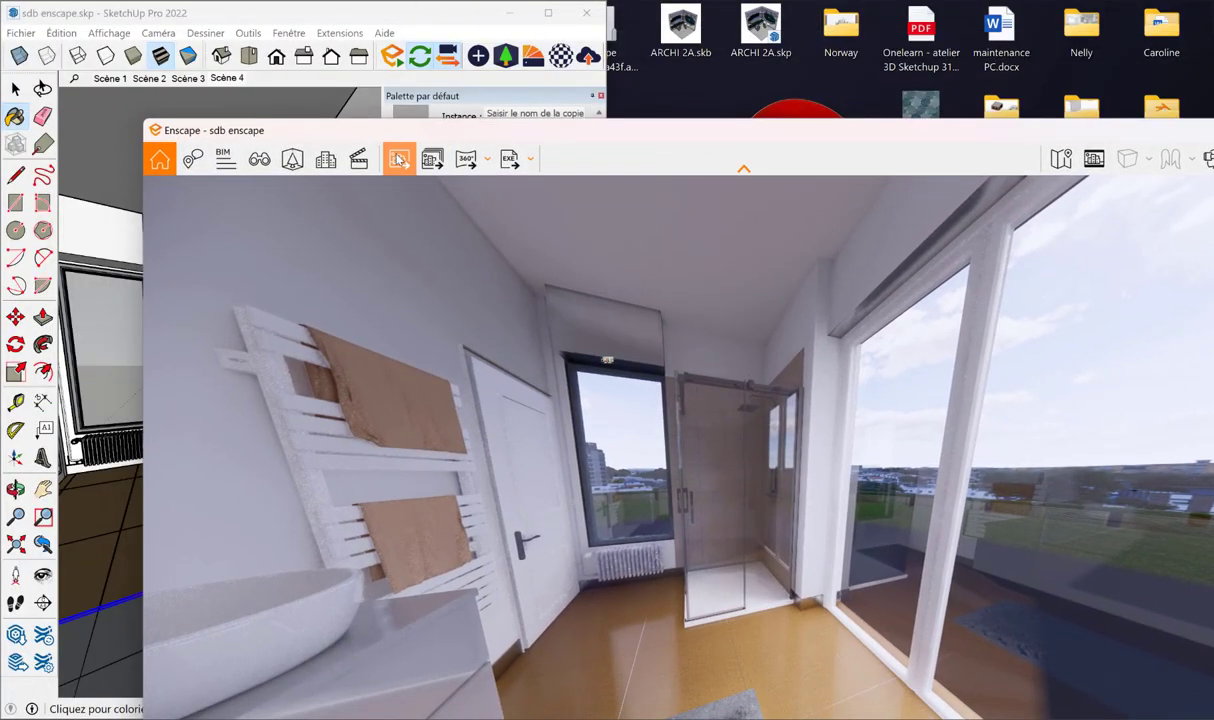
{"action": "left_click", "coordinate": [399, 160]}
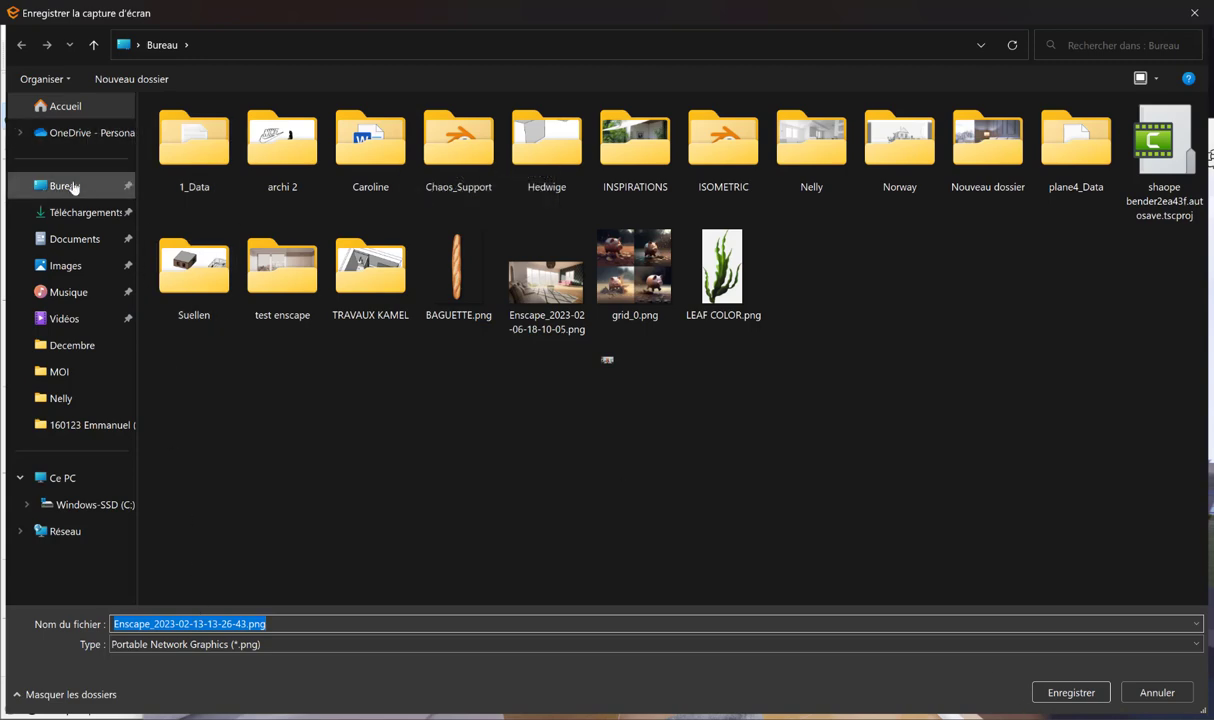
{"action": "left_click", "coordinate": [1079, 692]}
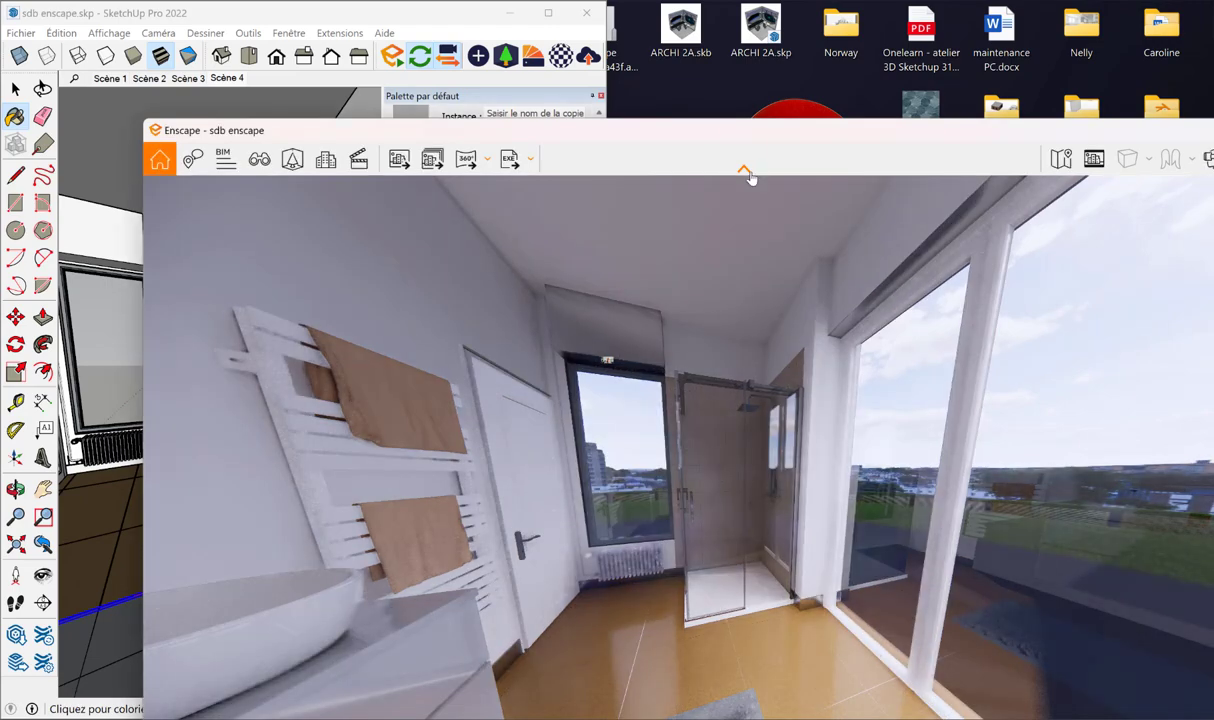
{"action": "left_click_drag", "start_coordinate": [713, 169], "coordinate": [704, 5]}
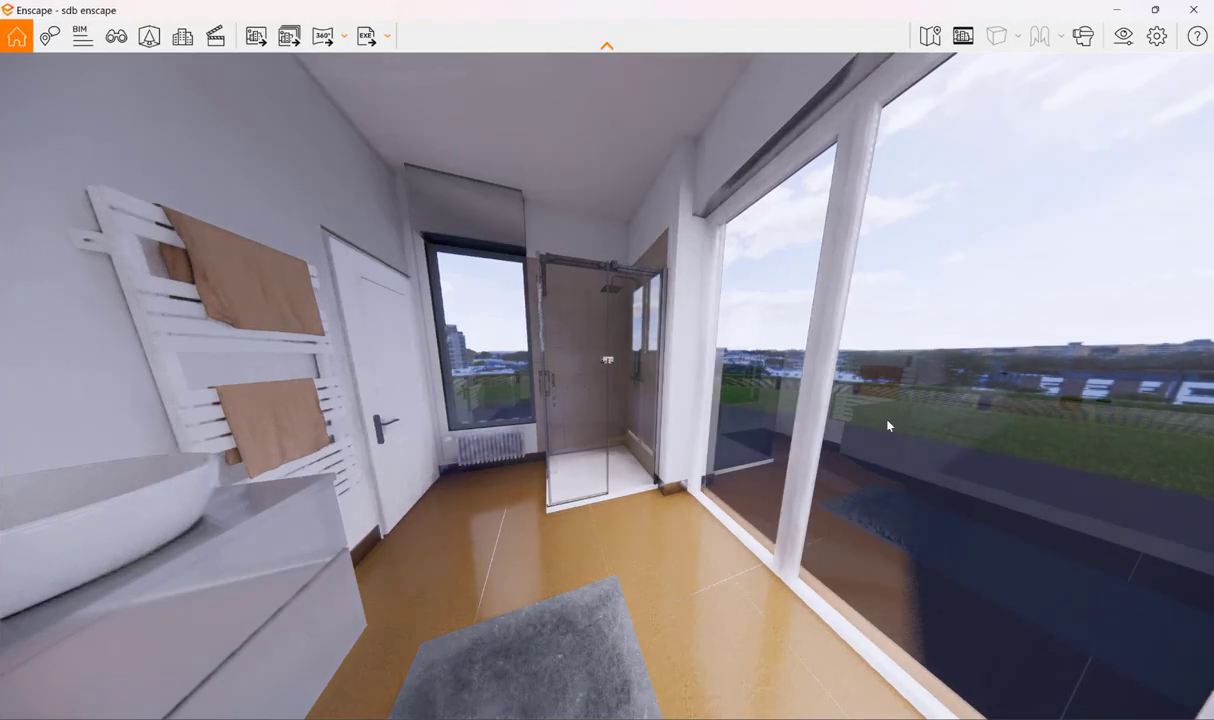
{"action": "left_click", "coordinate": [1206, 8]}
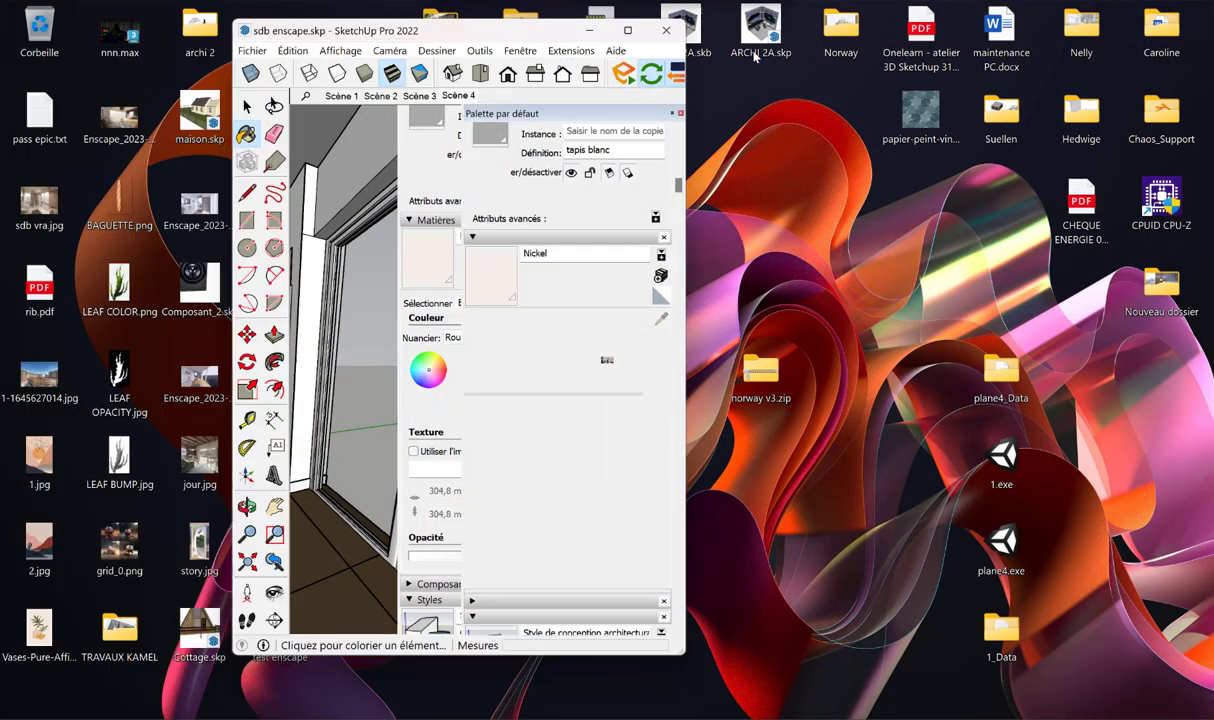
{"action": "left_click_drag", "start_coordinate": [426, 20], "coordinate": [816, 53]}
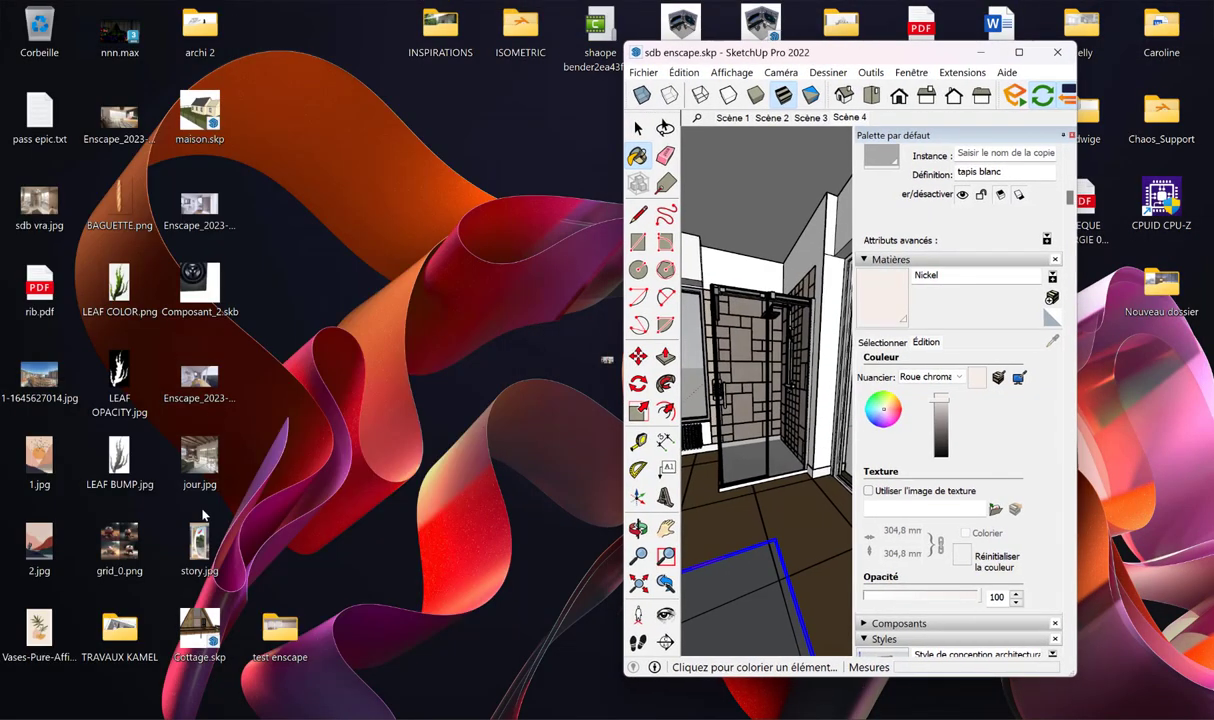
{"action": "left_click", "coordinate": [193, 392]}
{"action": "double_click", "coordinate": [190, 370]}
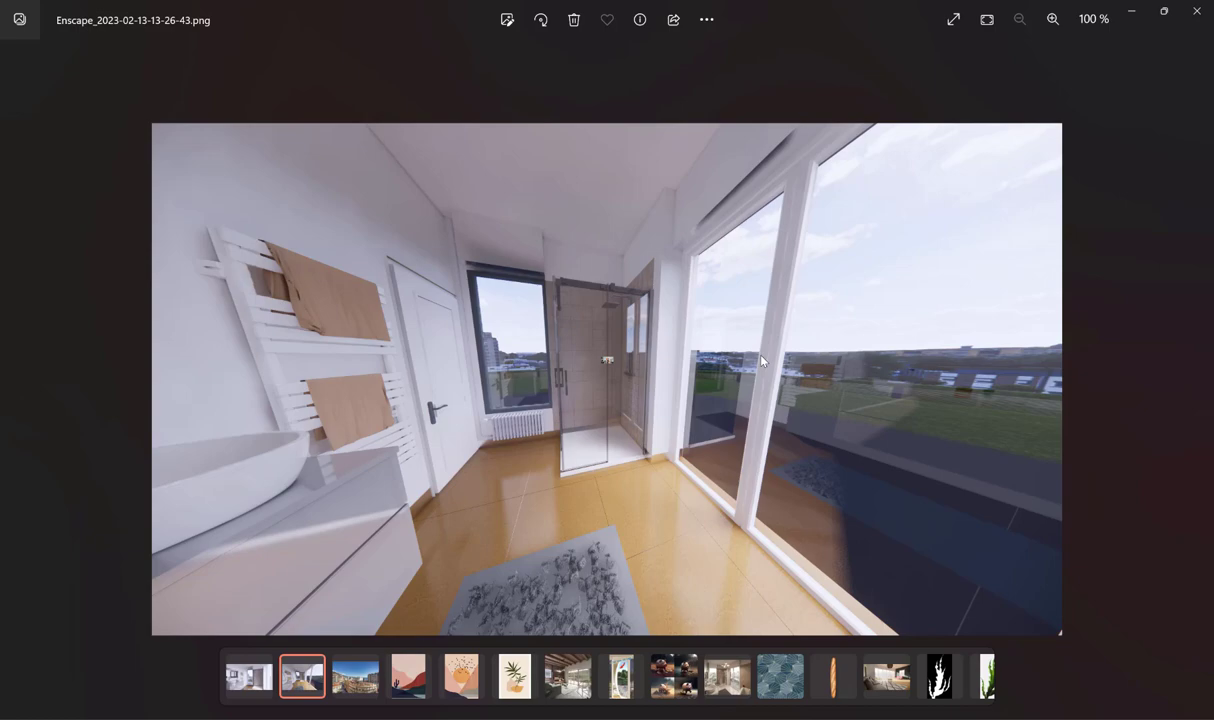
- Zoom and pan around the new render, then flip back to the earlier bathroom render
{"action": "scroll", "coordinate": [642, 553], "scroll_direction": "up", "scroll_amount": 3}
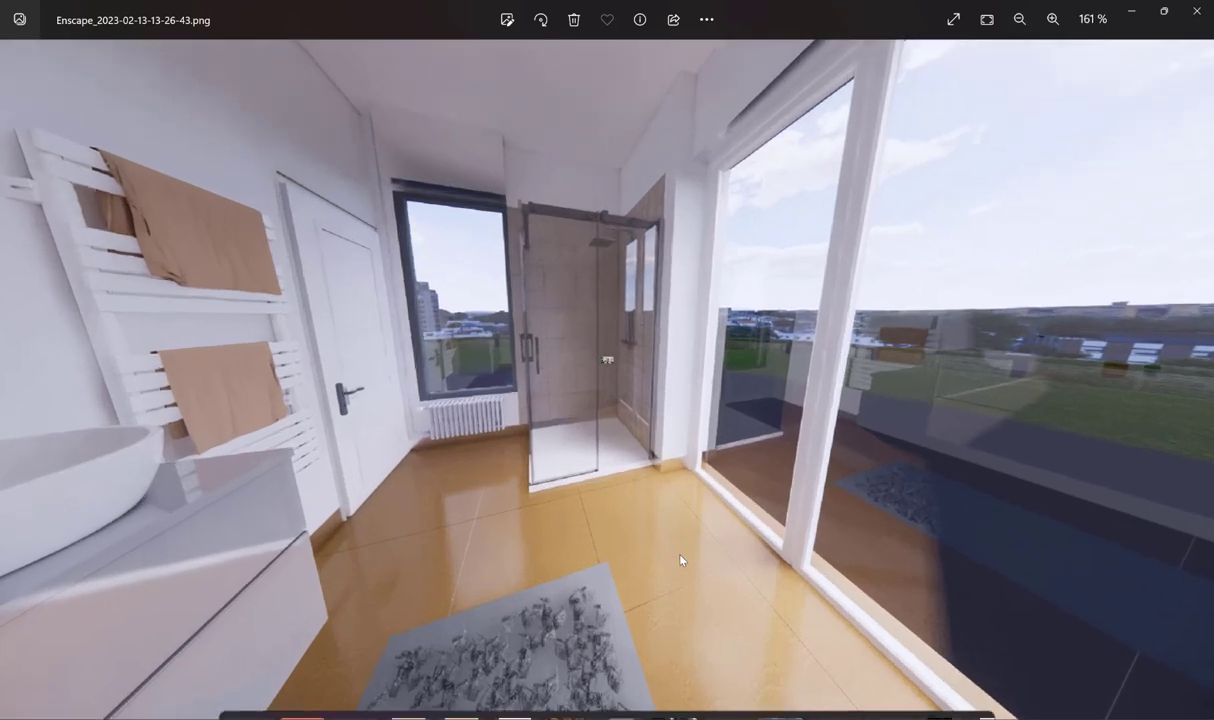
{"action": "scroll", "coordinate": [644, 524], "scroll_direction": "up", "scroll_amount": 3}
{"action": "mouse_move", "coordinate": [644, 524]}
{"action": "left_mouse_down"}
{"action": "mouse_move", "coordinate": [574, 493]}
{"action": "mouse_move", "coordinate": [733, 474]}
{"action": "left_mouse_up"}
{"action": "scroll", "coordinate": [700, 460], "scroll_direction": "down", "scroll_amount": 3}
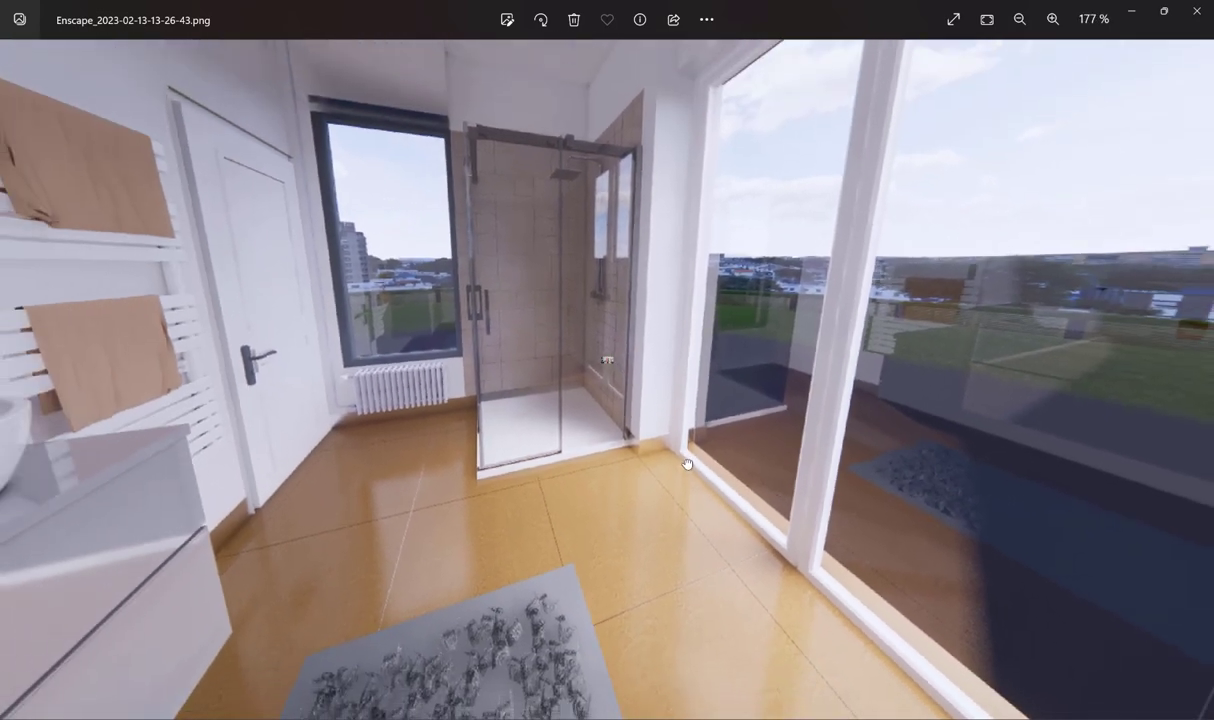
{"action": "scroll", "coordinate": [690, 458], "scroll_direction": "down", "scroll_amount": 2}
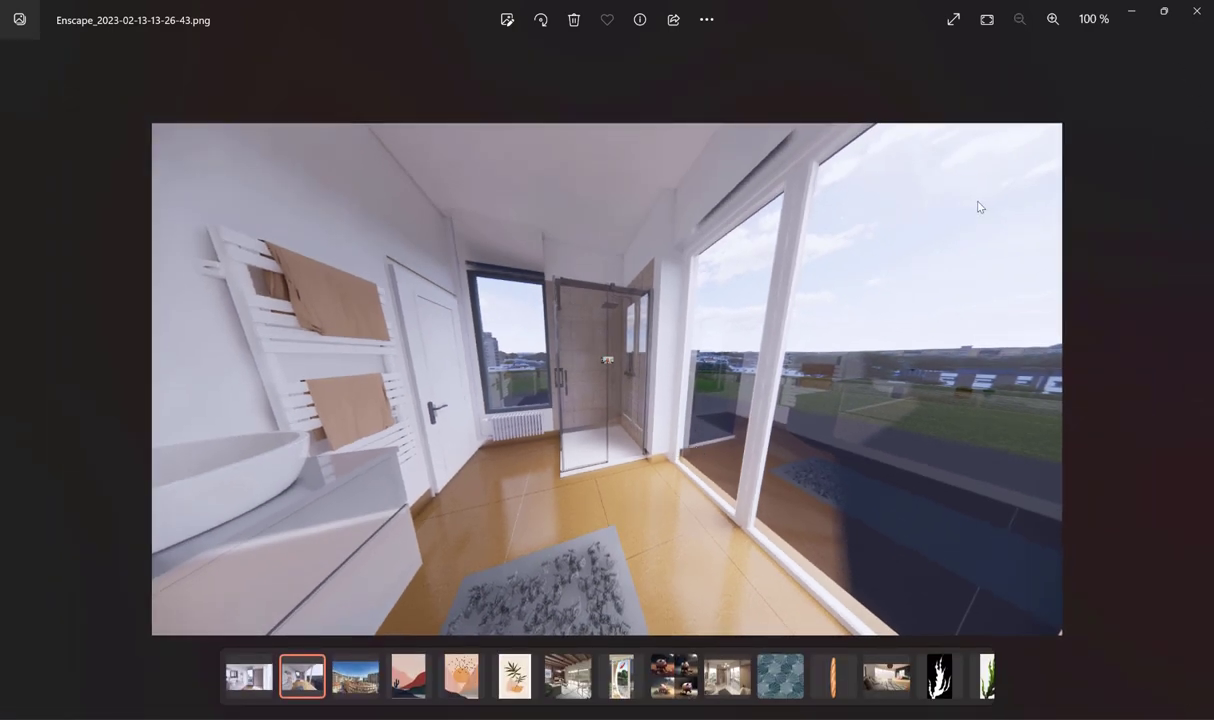
{"action": "key", "text": "Left"}
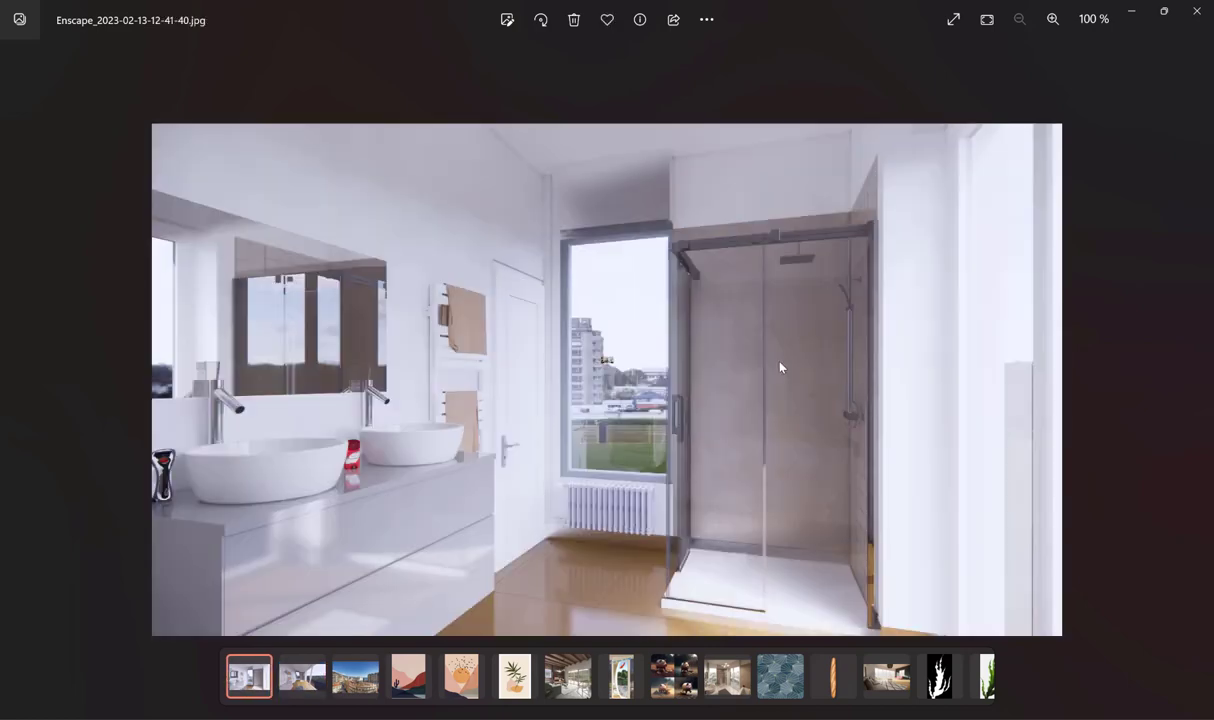
{"action": "key", "text": "Right"}
{"action": "key", "text": "Left"}
- Close Photos, maximize the SketchUp window and orbit the bathroom model slightly
{"action": "left_click", "coordinate": [1197, 11]}
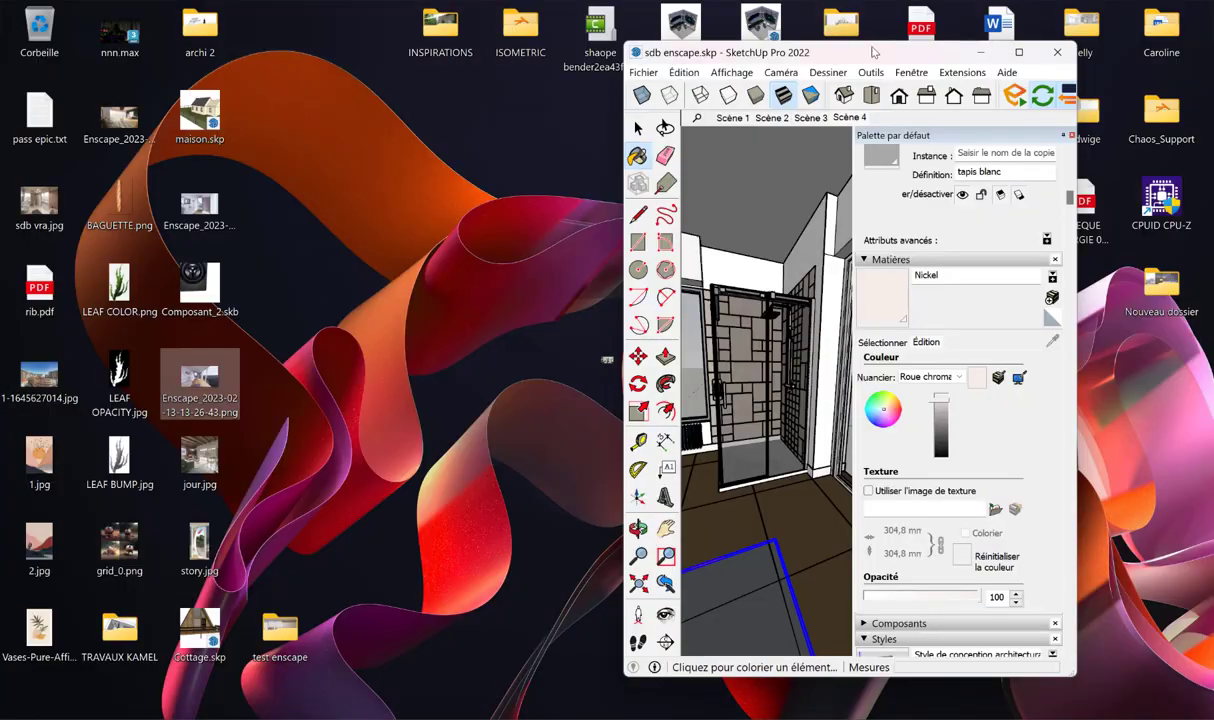
{"action": "double_click", "coordinate": [830, 52]}
{"action": "mouse_move", "coordinate": [545, 299]}
{"action": "middle_mouse_down"}
{"action": "mouse_move", "coordinate": [527, 316]}
{"action": "mouse_move", "coordinate": [402, 121]}
{"action": "middle_mouse_up"}
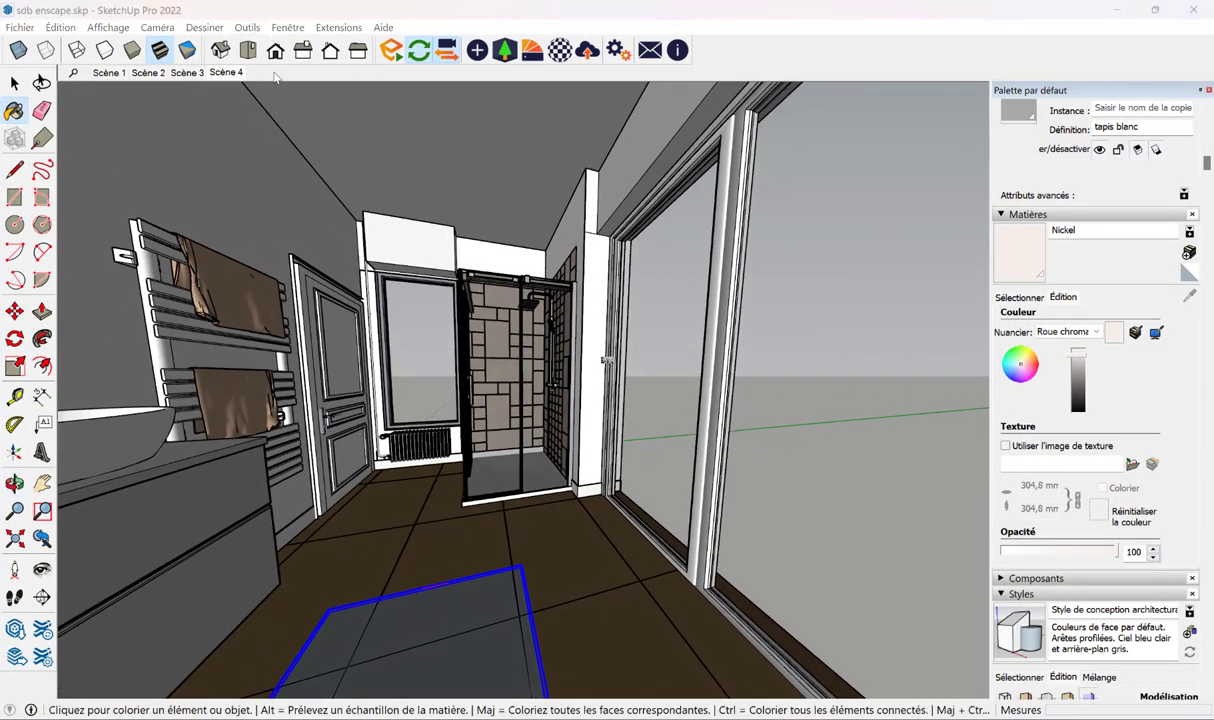